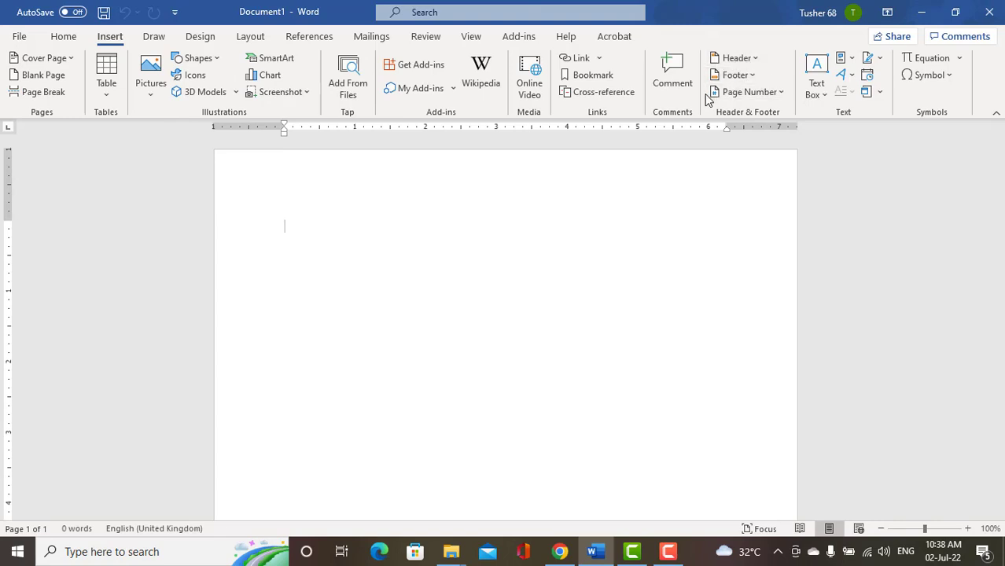
Examine the symbols offered for the (normal text) font in the full symbol browser, and close it without inserting anything.
click(947, 79)
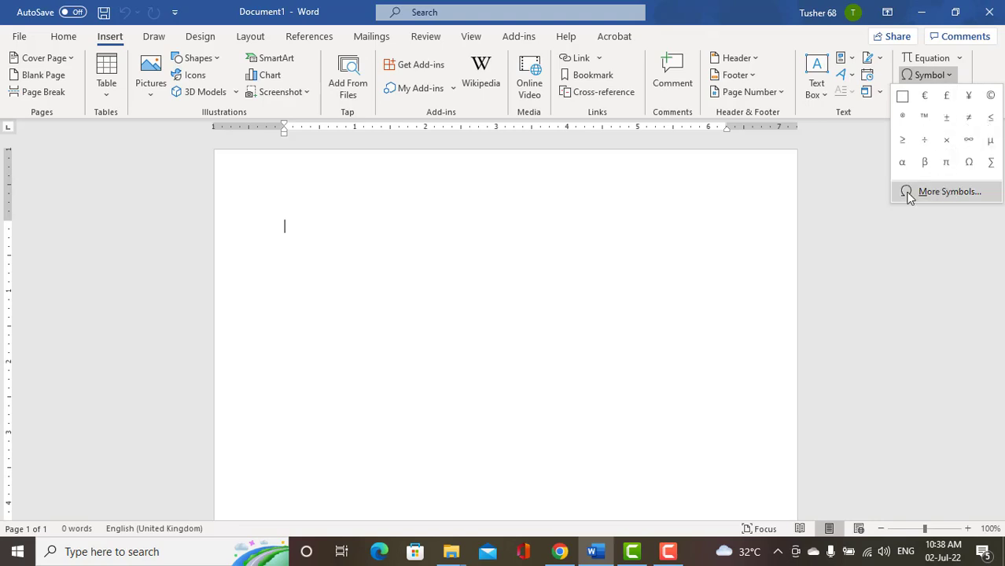
click(950, 193)
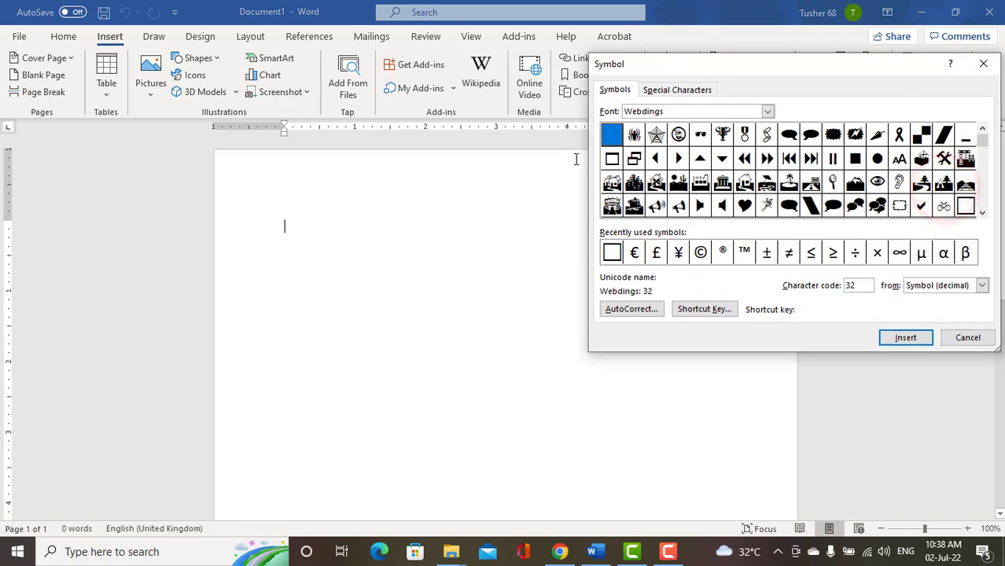
click(767, 112)
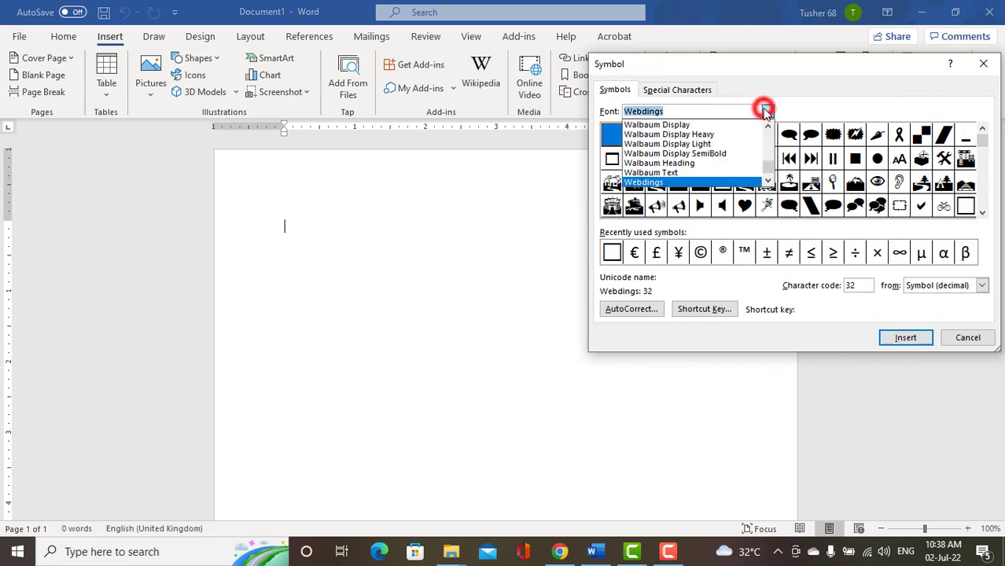
text(norma)
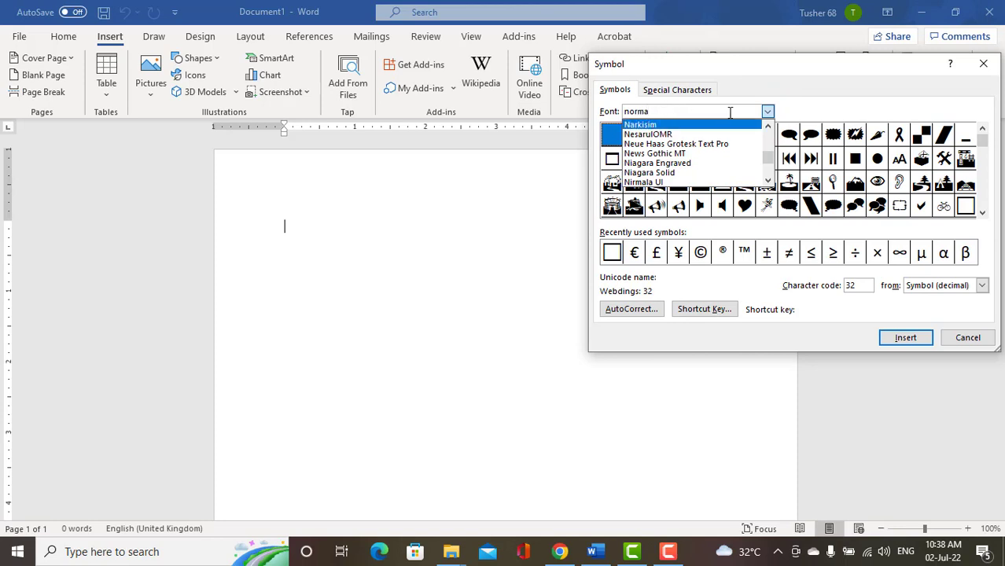
click(768, 111)
click(768, 111)
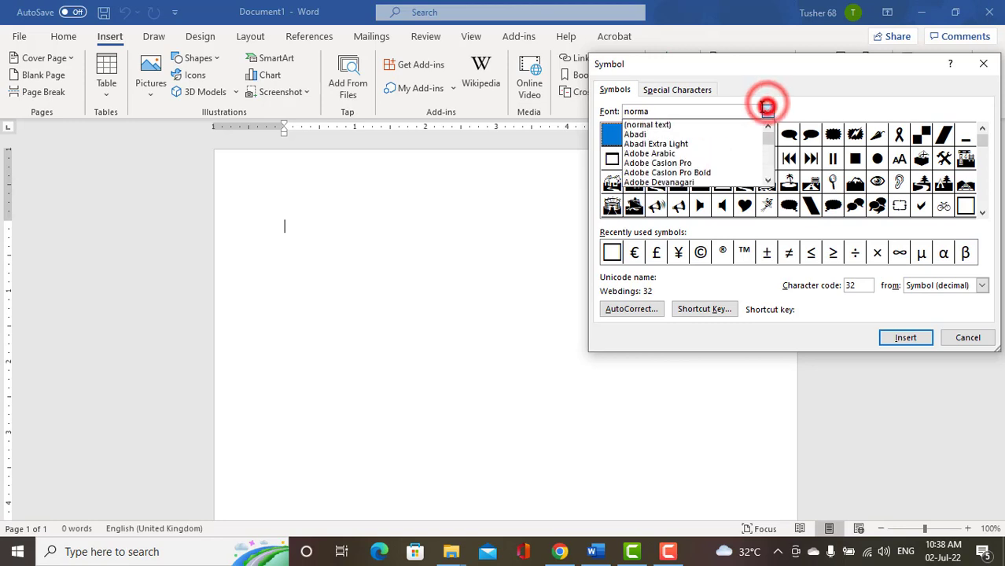
click(673, 126)
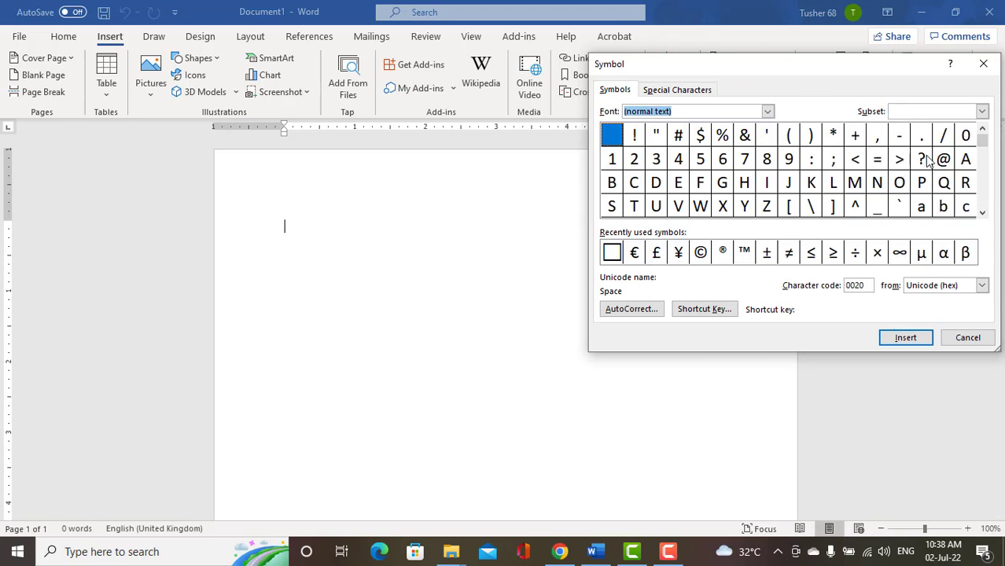
drag(983, 144, 990, 174)
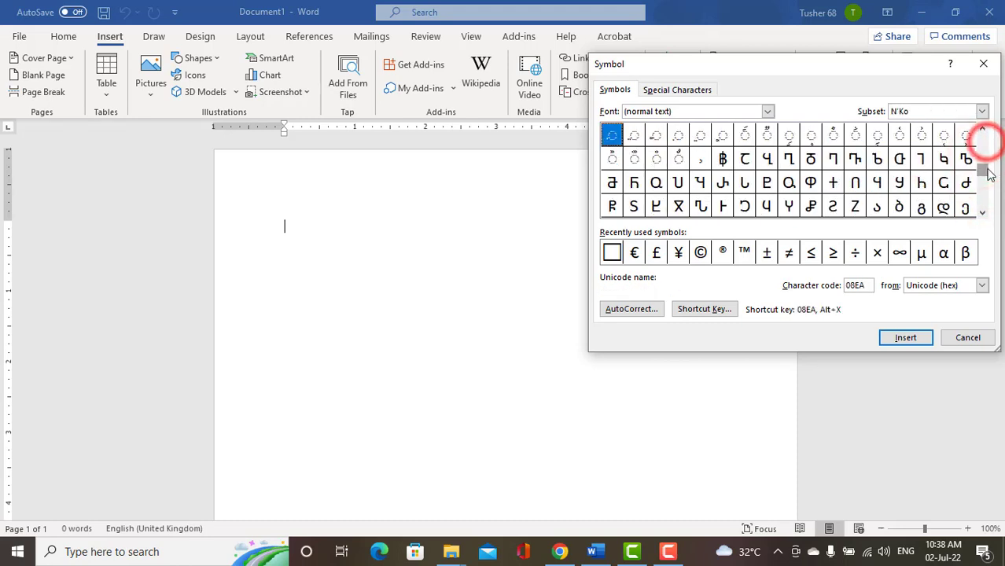
click(968, 338)
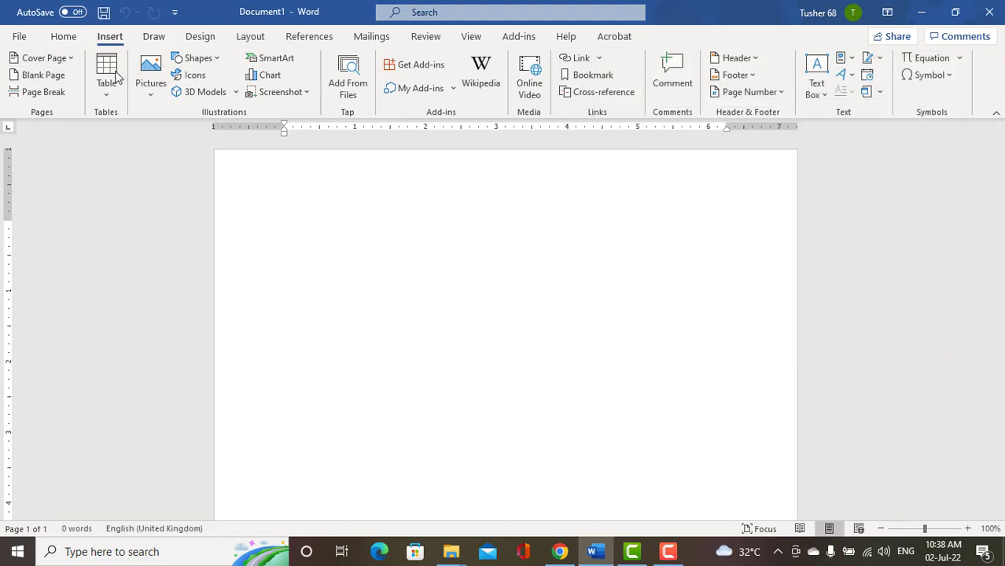
click(68, 38)
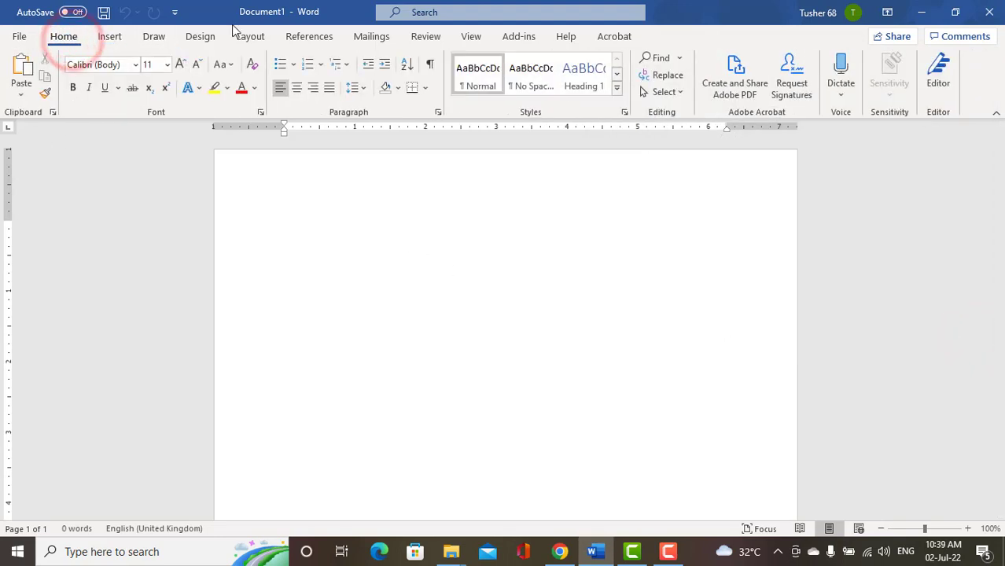
click(295, 68)
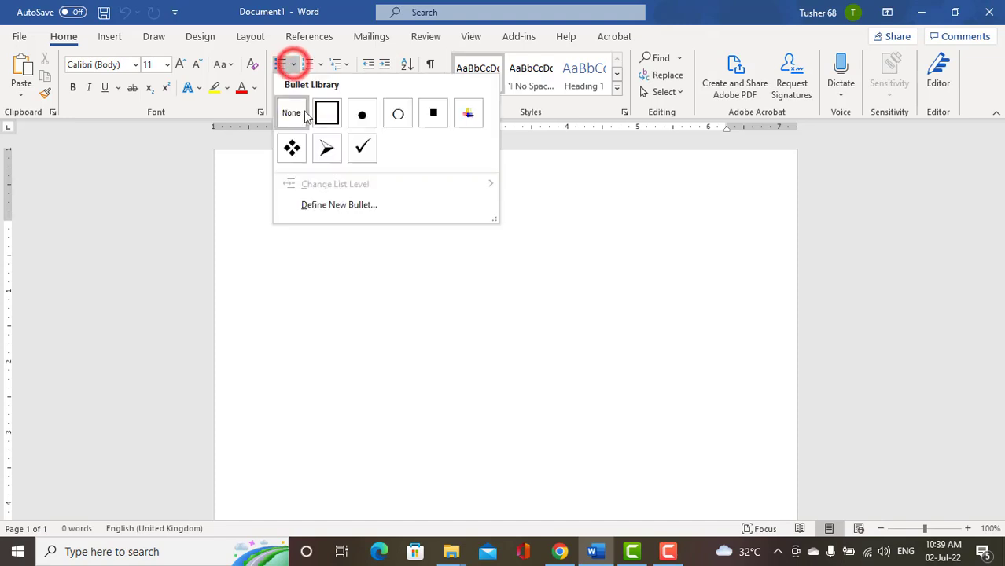
click(354, 205)
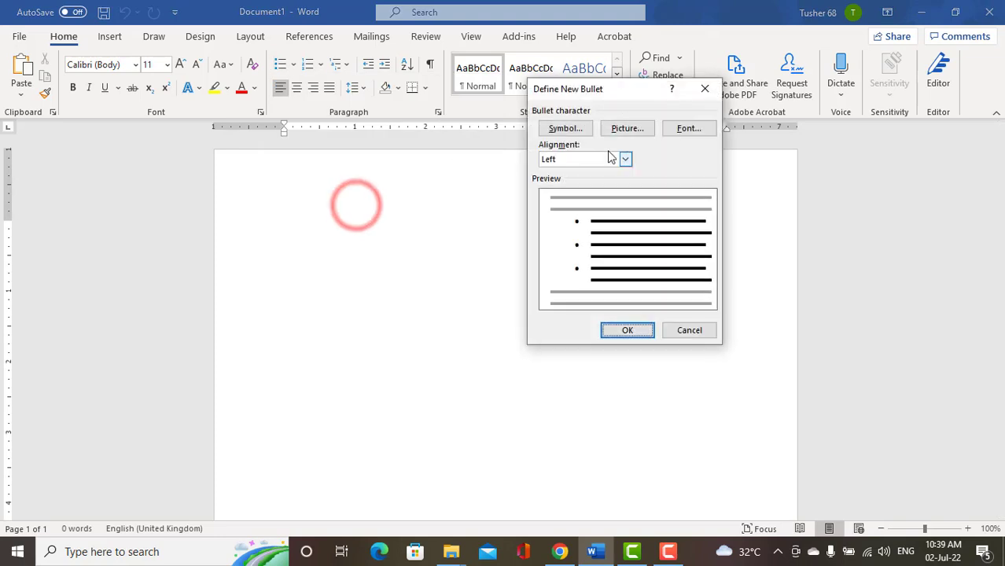
click(565, 130)
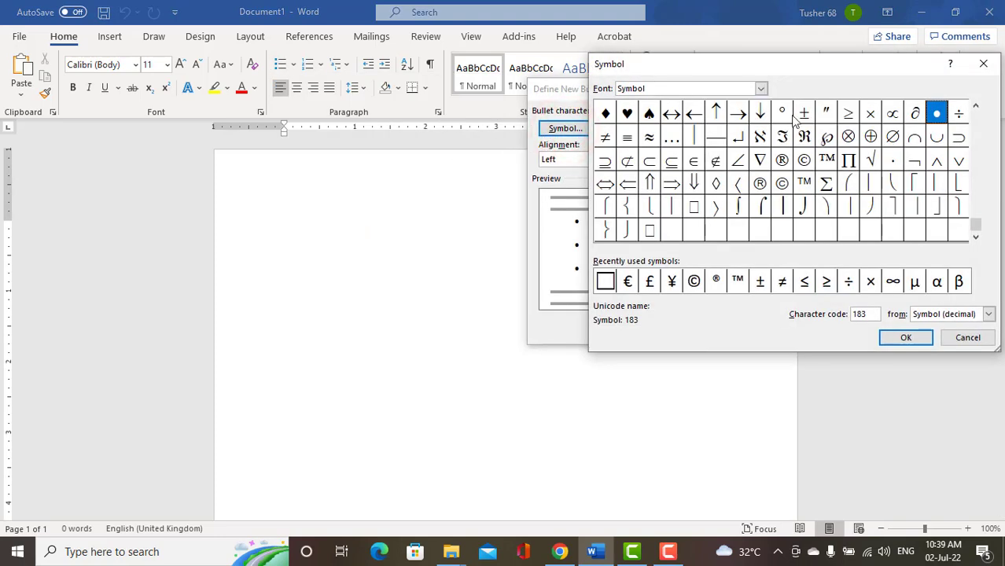
click(966, 337)
click(691, 330)
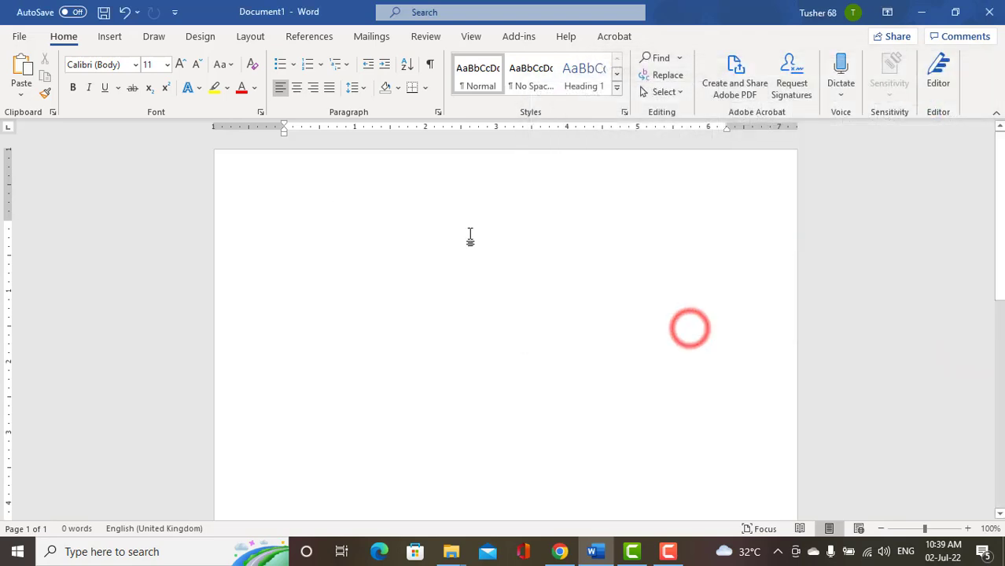
Open the full symbol browser again and set its font to (normal text).
click(109, 37)
click(943, 77)
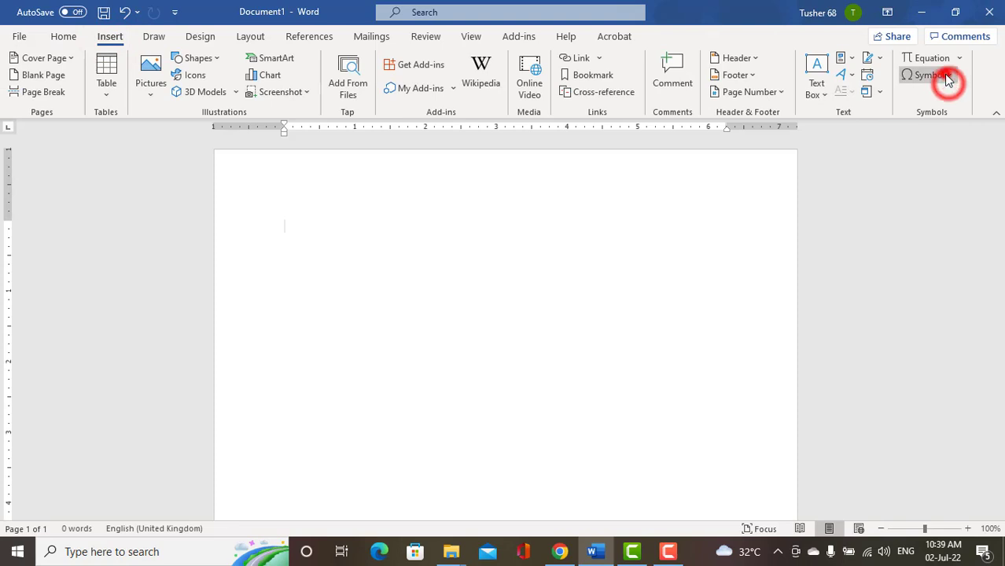
click(938, 187)
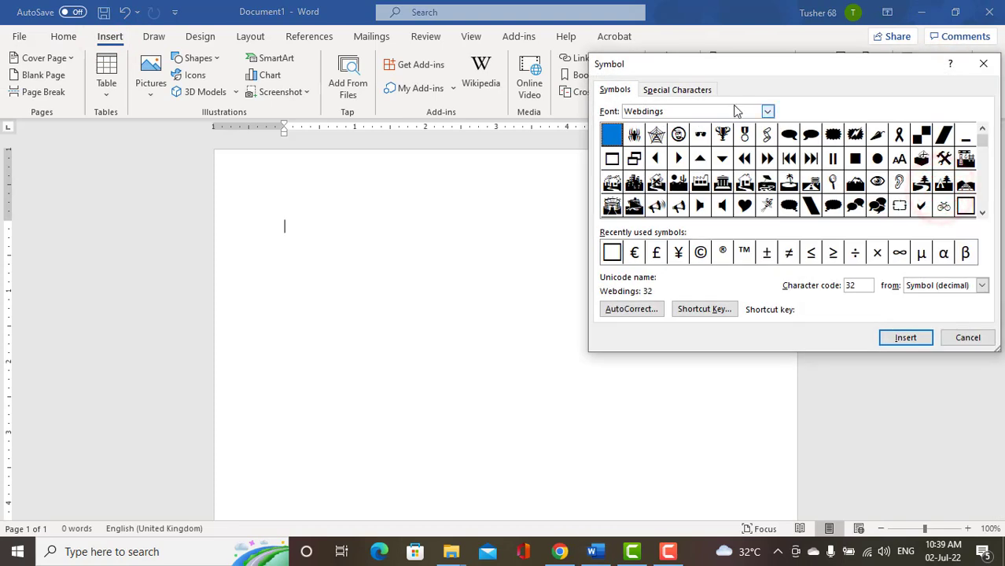
click(768, 111)
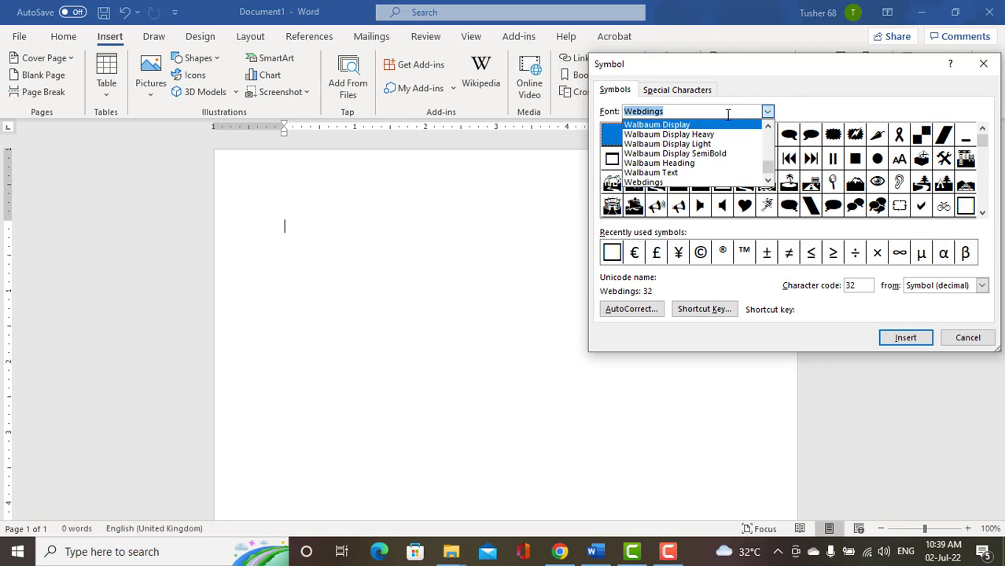
text(norm)
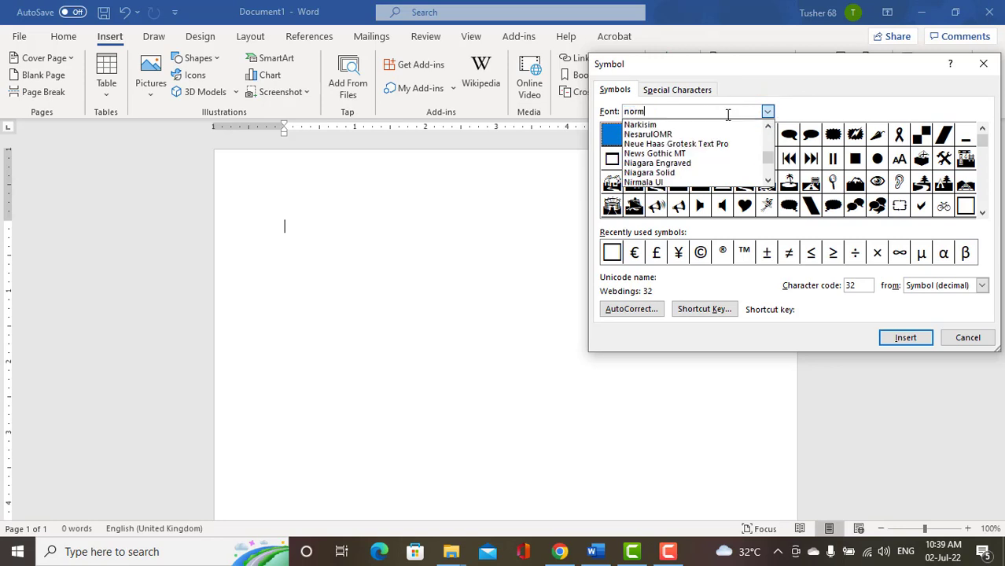
text(al)
click(759, 186)
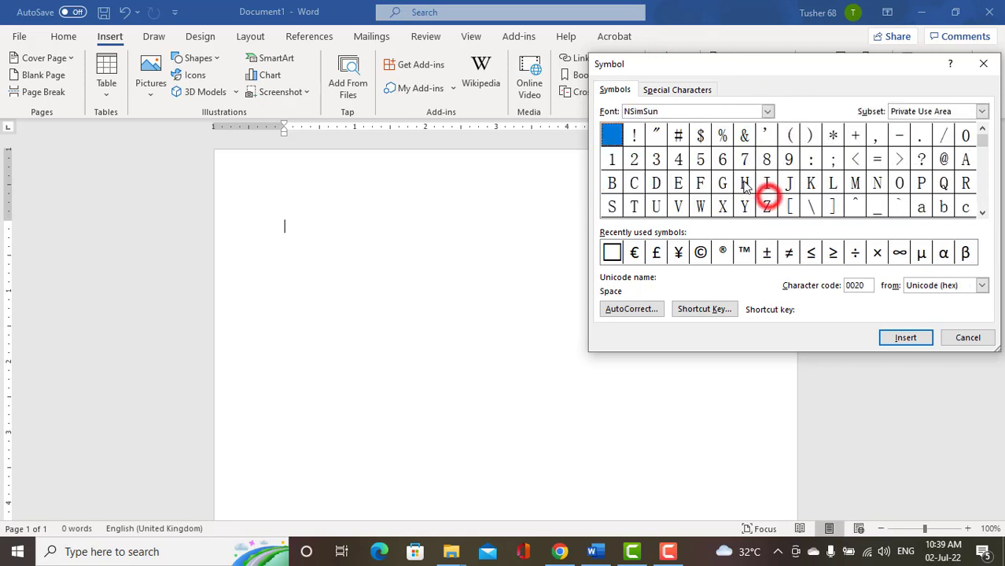
click(767, 111)
scroll(696, 149, up, 15)
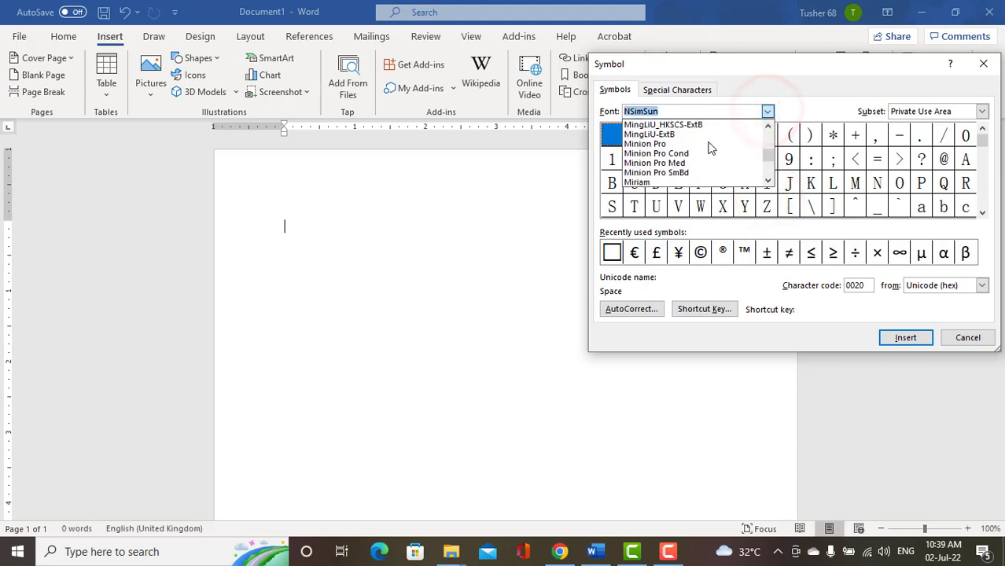
drag(768, 158, 765, 137)
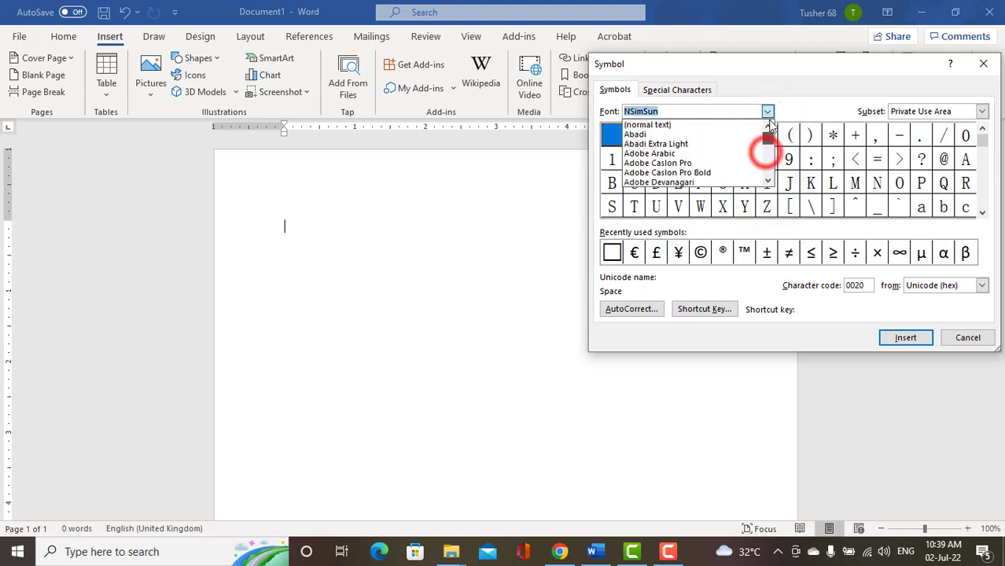
click(665, 120)
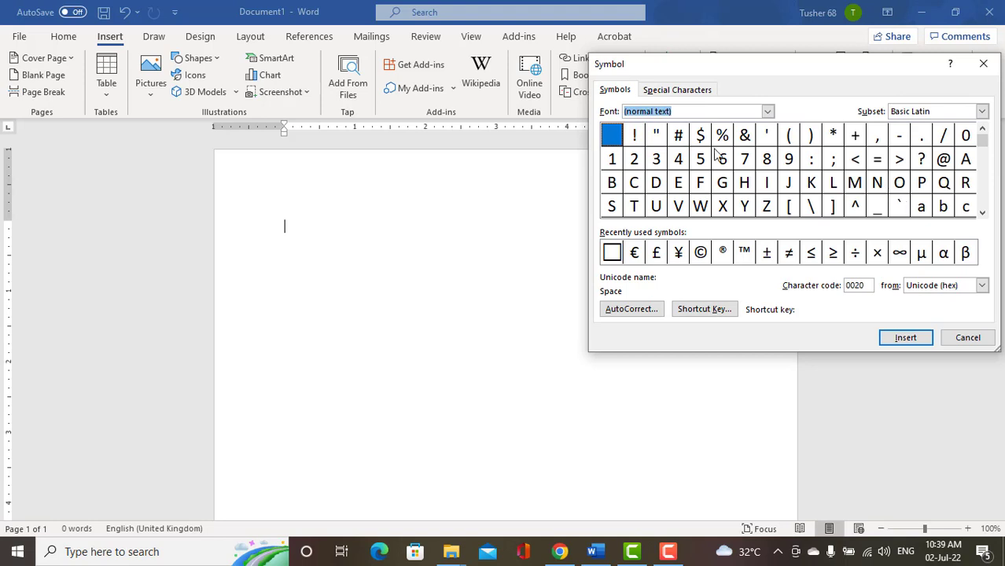
Preview the symbol sets of the Abadi, Abadi Extra Light, Adobe Caslon Pro and Adobe Hebrew fonts.
click(768, 110)
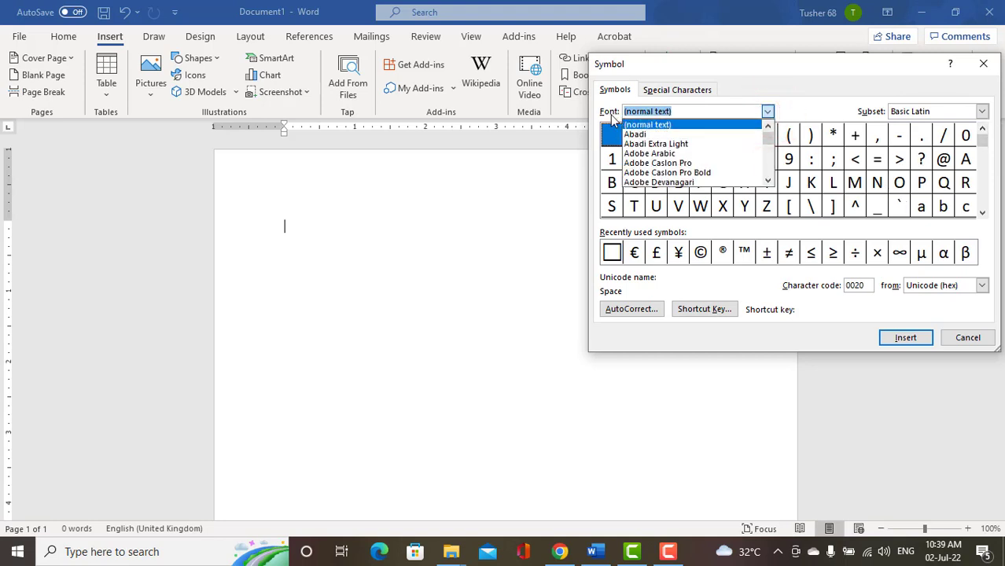
click(697, 135)
click(768, 111)
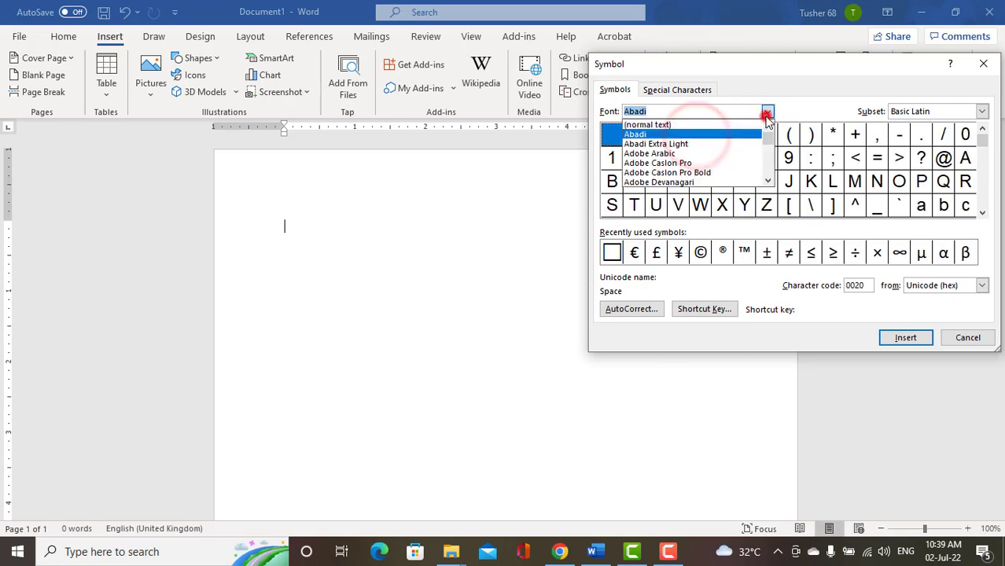
click(681, 143)
click(768, 111)
click(675, 163)
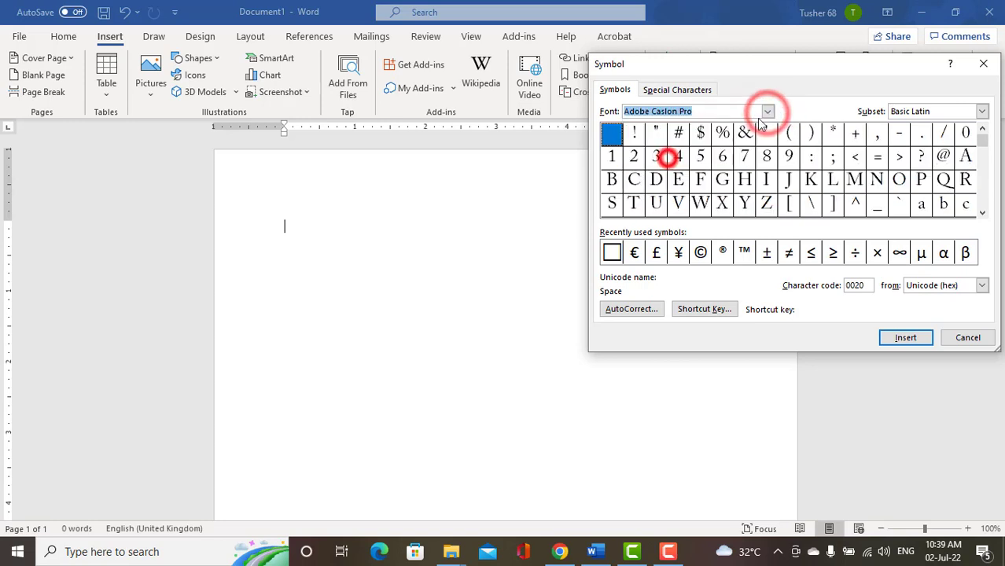
click(767, 111)
click(678, 155)
Preview the ArhialkhanMJ font's symbols through to the end of its character set.
click(768, 111)
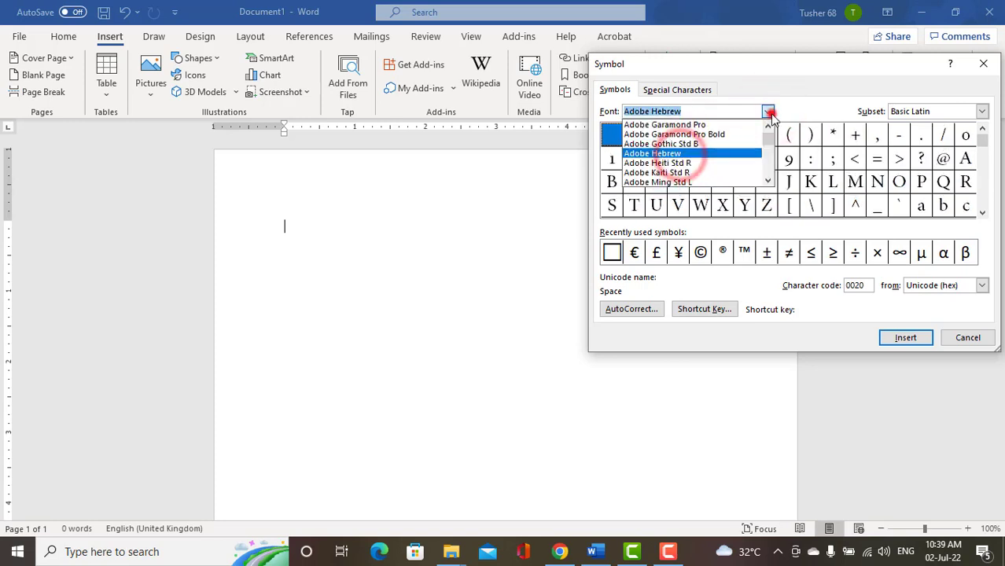
scroll(695, 155, down, 8)
click(695, 155)
drag(983, 140, 982, 192)
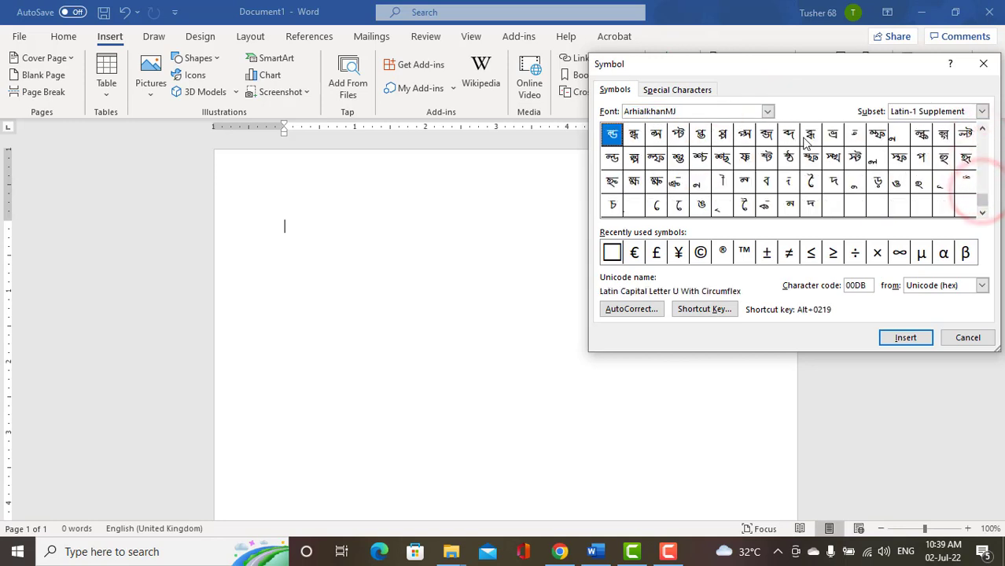
Preview the symbol sets of the Bahnschrift SemiLight, Birch Std, Calibri and Copperplate Gothic Light fonts.
click(767, 112)
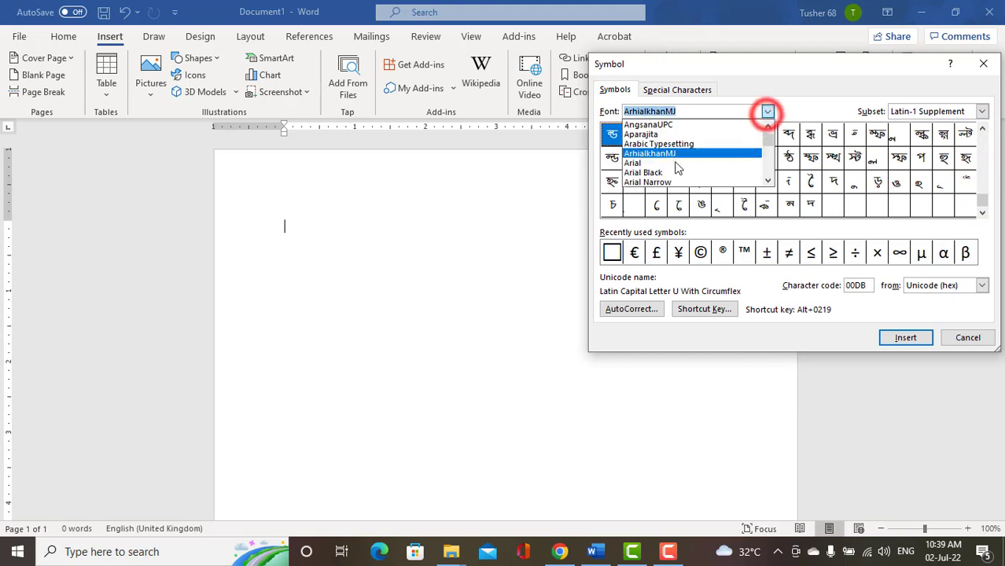
scroll(675, 166, down, 5)
click(670, 147)
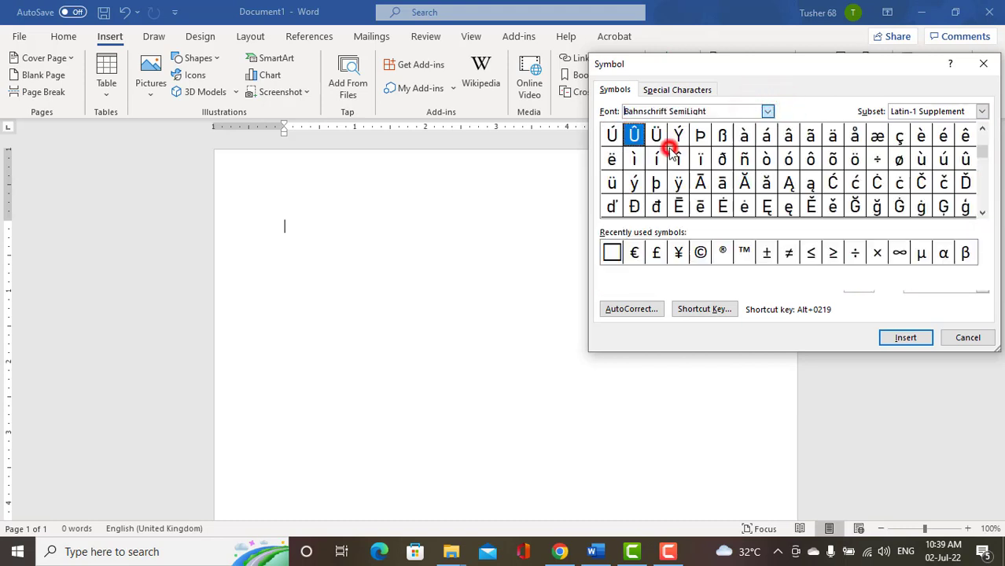
click(768, 112)
click(679, 150)
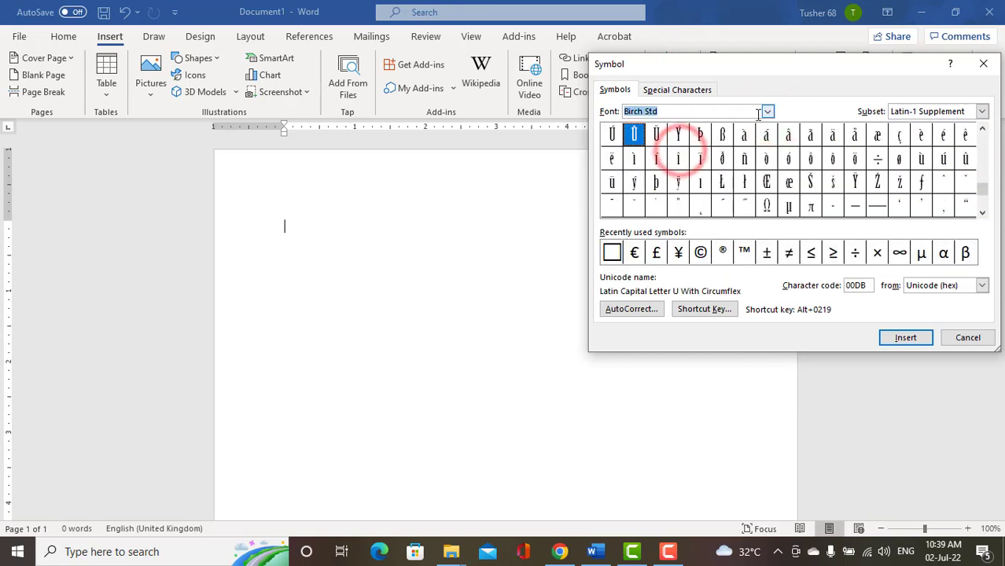
click(769, 112)
scroll(669, 158, down, 3)
click(669, 162)
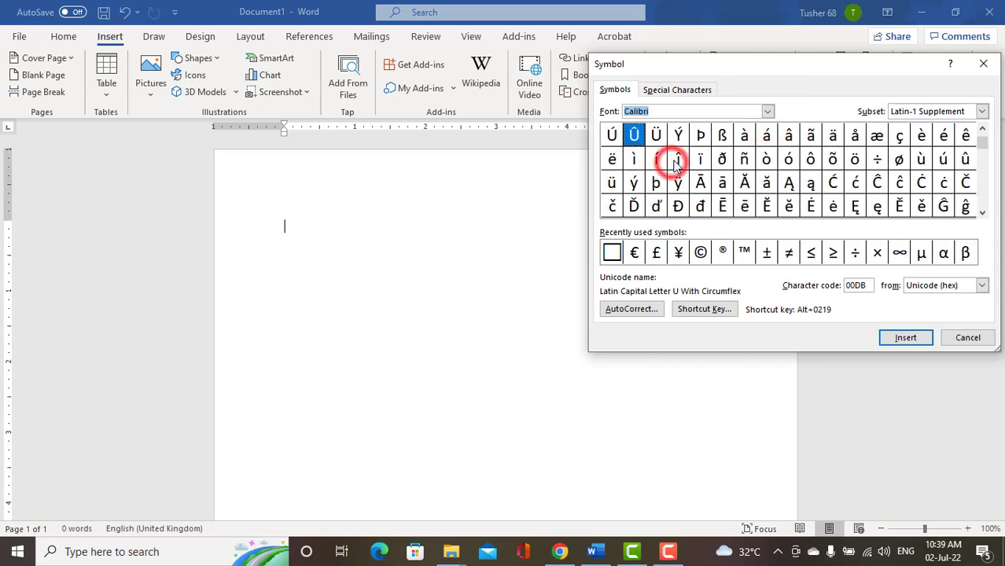
click(769, 111)
scroll(768, 111, down, 5)
click(678, 158)
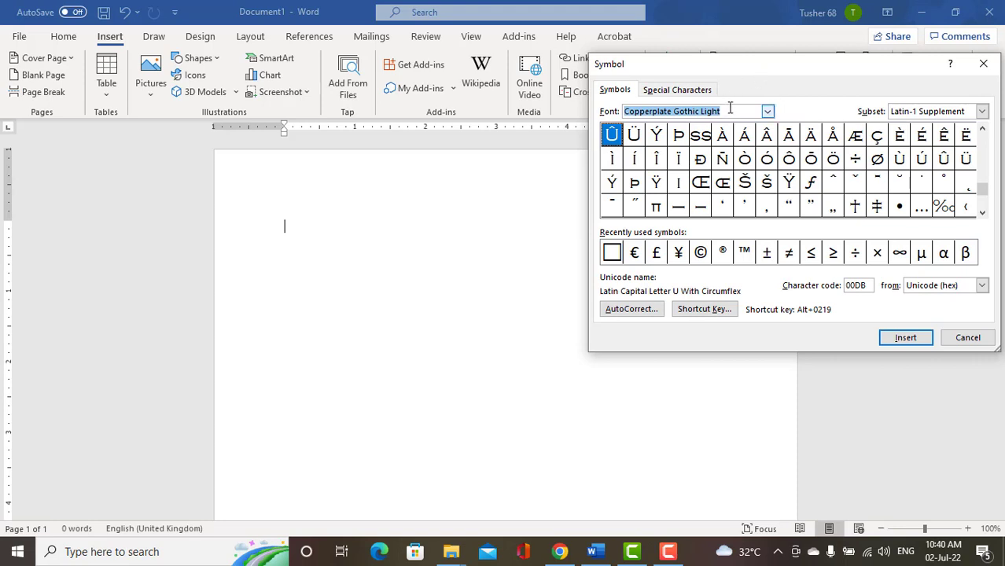
Set the symbol font to Webdings to show its pictorial characters.
text(w)
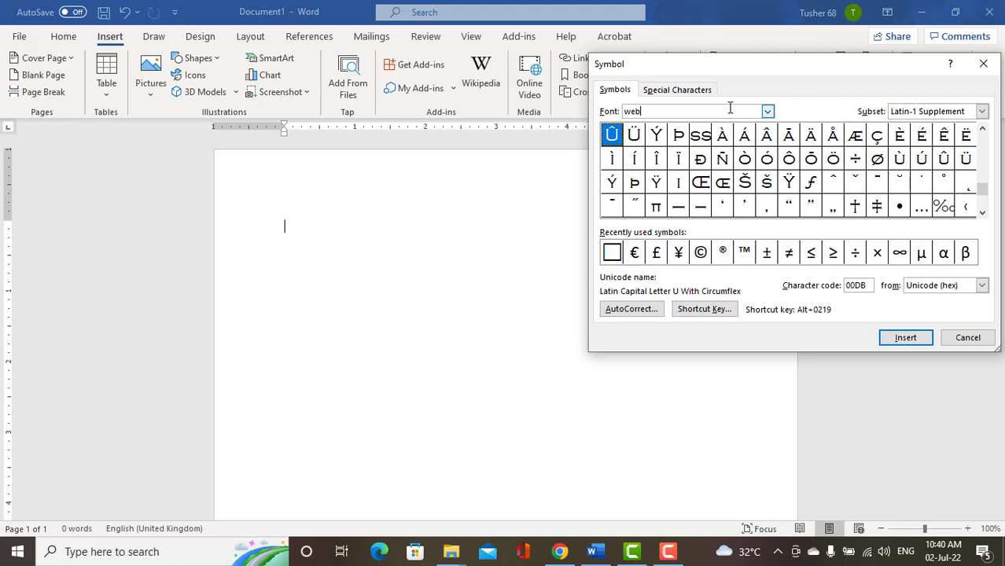
text(eb)
click(768, 111)
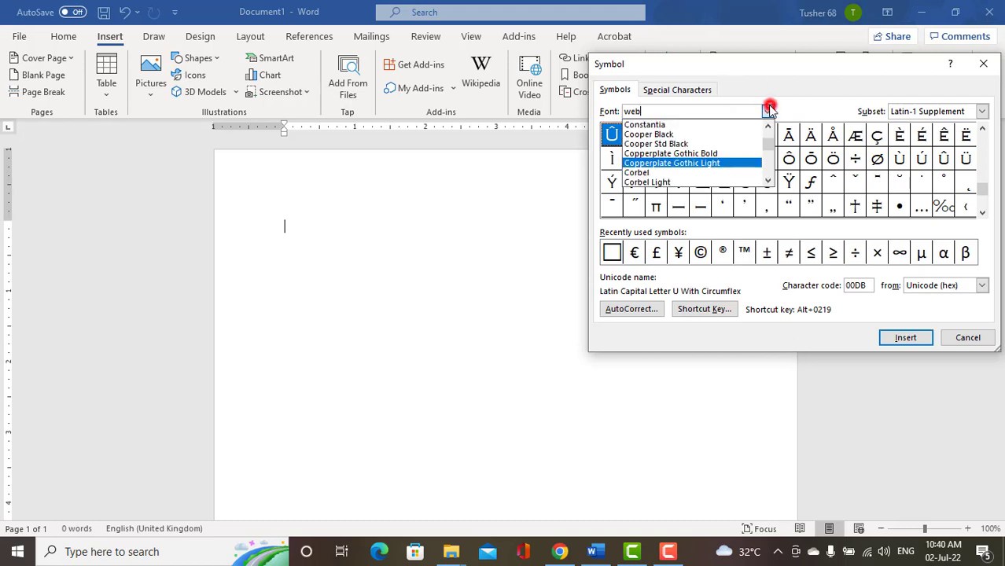
text(web)
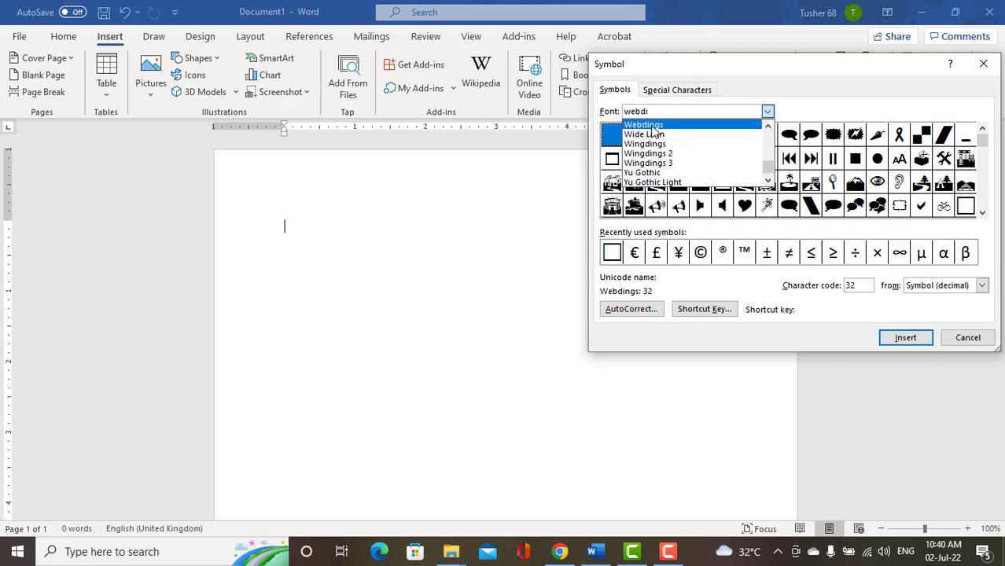
click(659, 126)
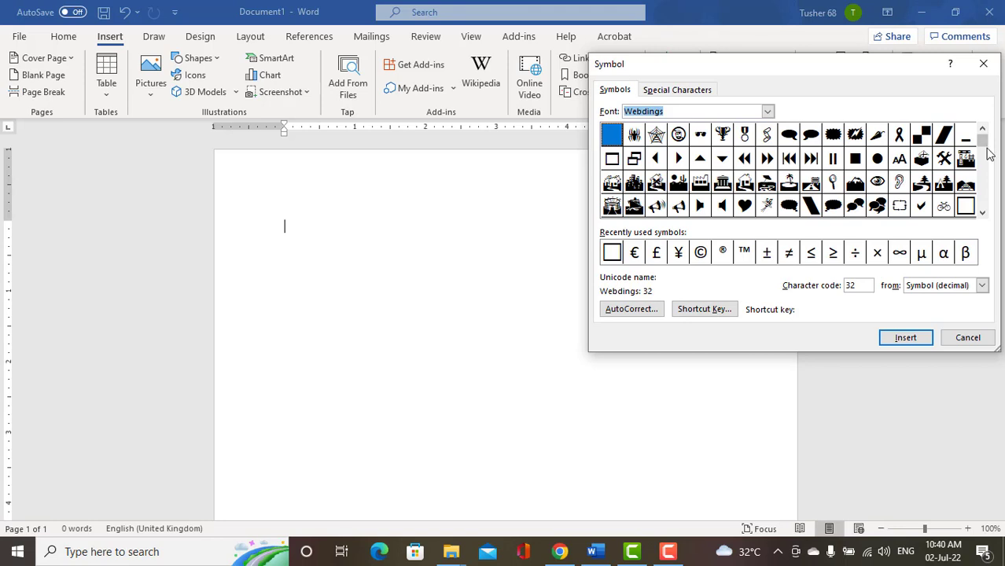
Insert three Webdings globe symbols (character code 252) into the blank document.
drag(982, 139, 981, 209)
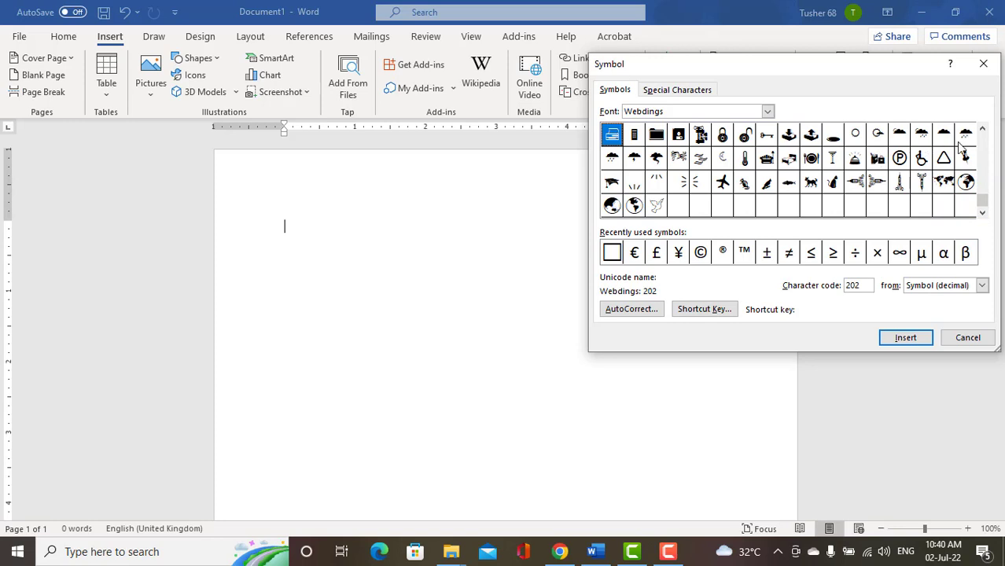
click(967, 183)
click(903, 339)
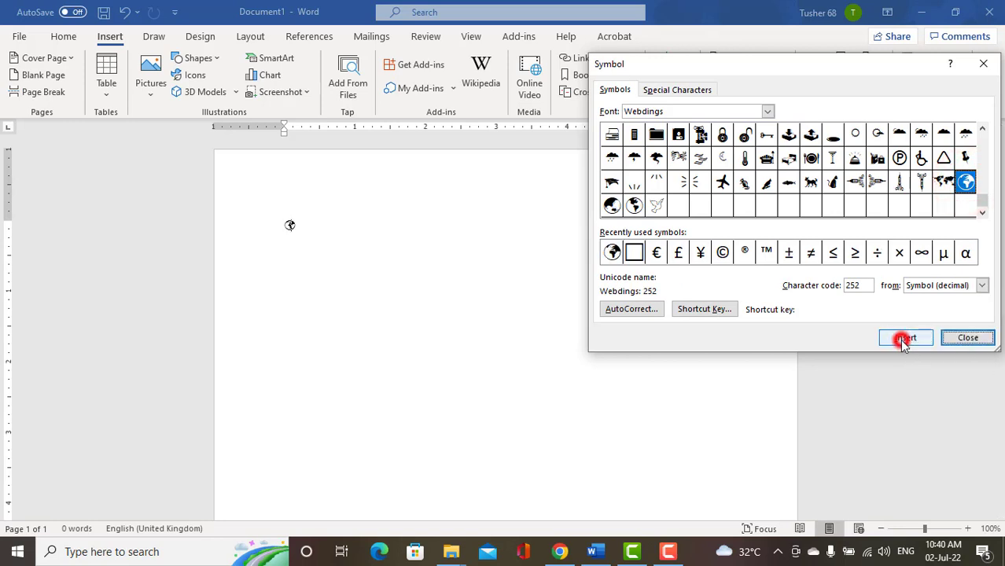
ctrl+scroll(312, 245, up, 7)
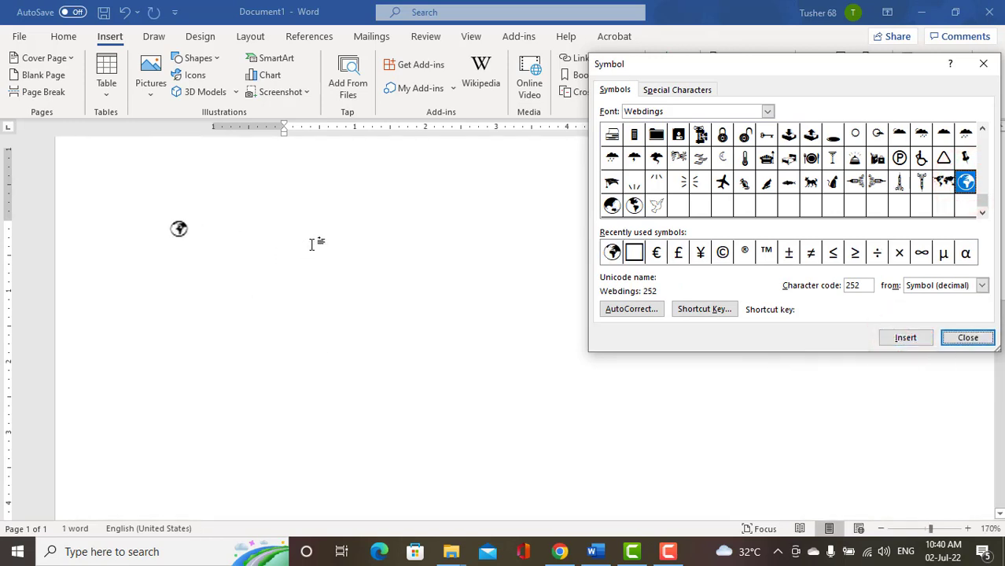
ctrl+scroll(312, 244, up, 20)
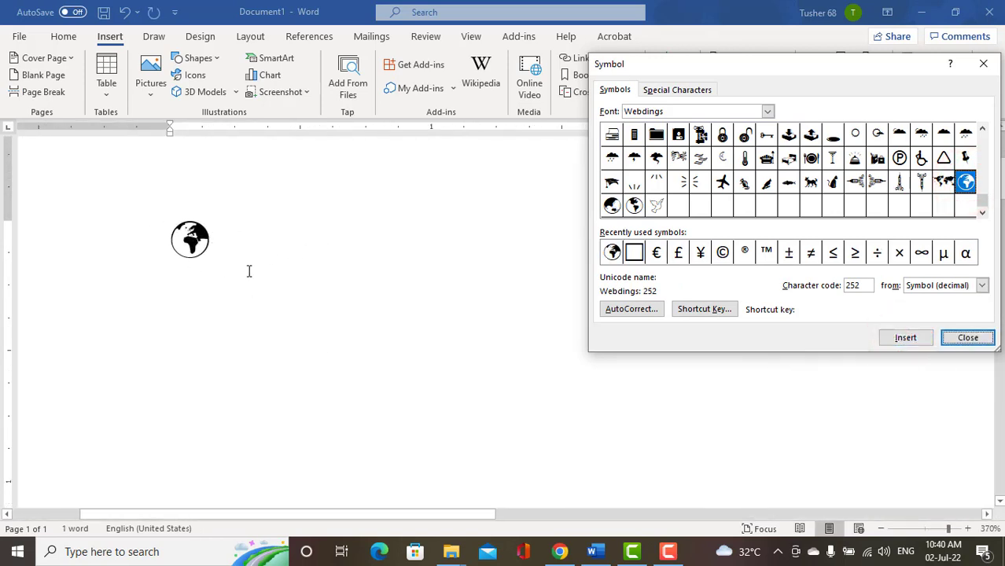
click(903, 343)
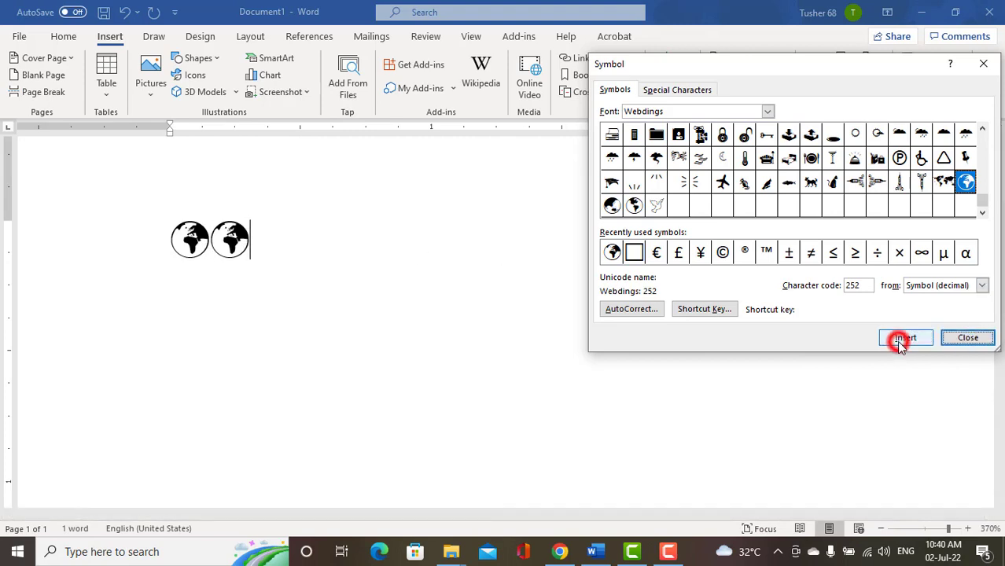
click(901, 343)
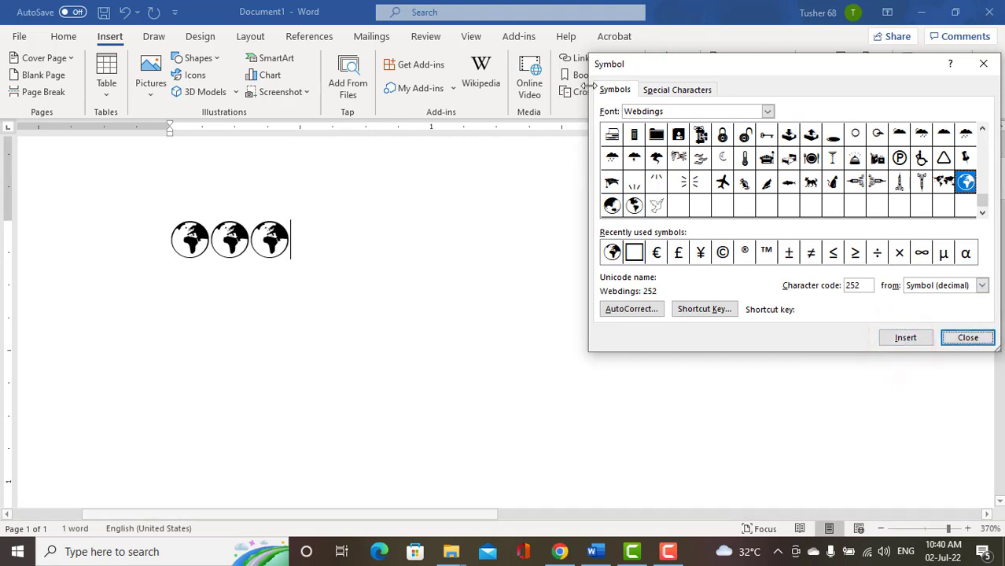
Insert two Webdings dove symbols (character code 255) after the globes.
click(657, 206)
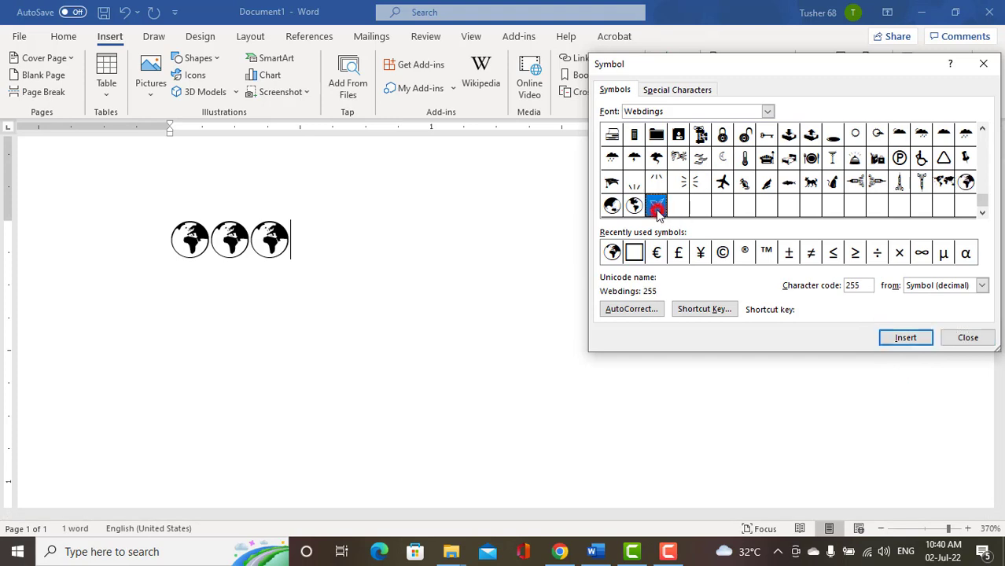
click(912, 340)
click(913, 340)
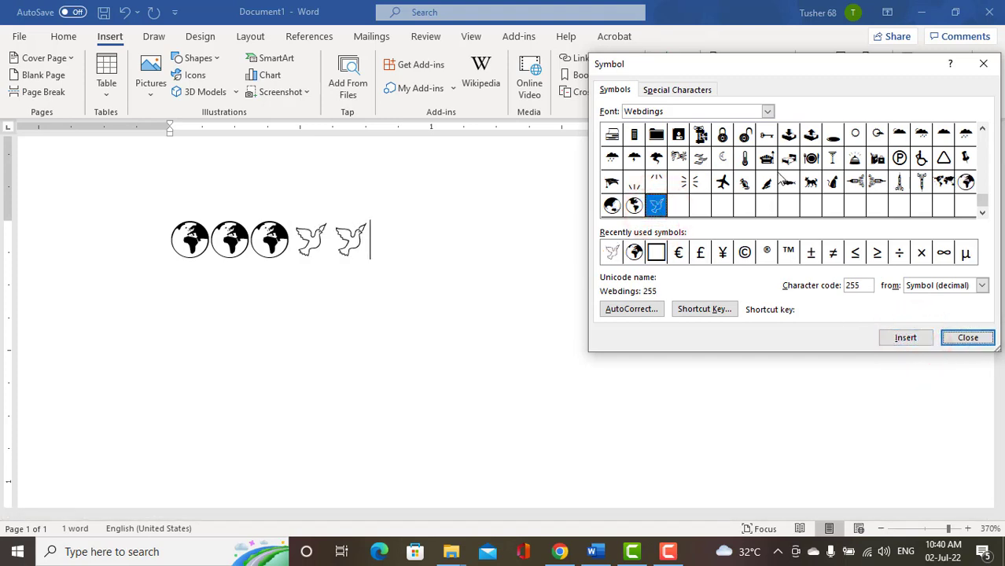
Insert three Webdings trophy symbols (character code 37) after the doves.
drag(988, 204, 998, 141)
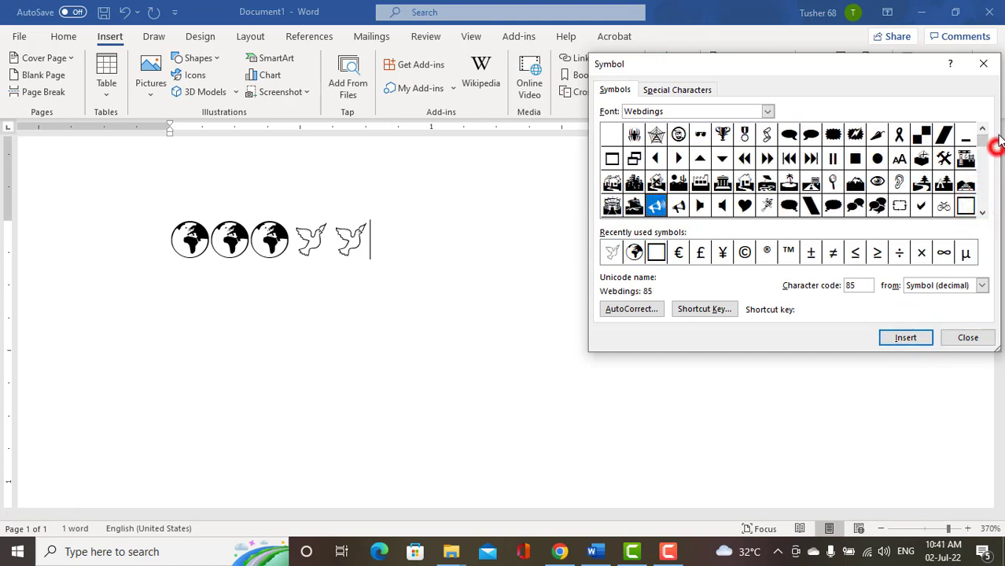
click(723, 135)
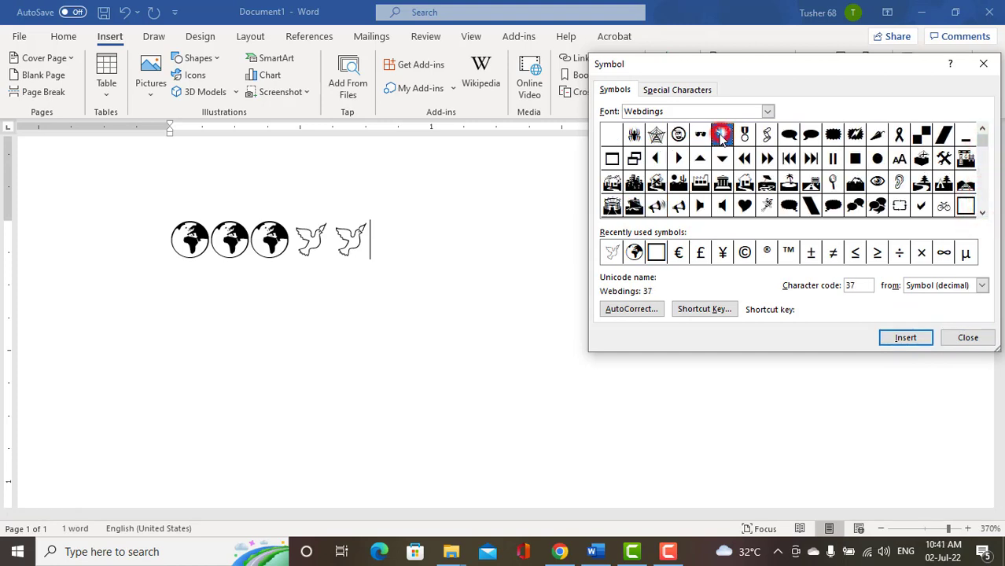
click(903, 338)
click(903, 338)
click(903, 339)
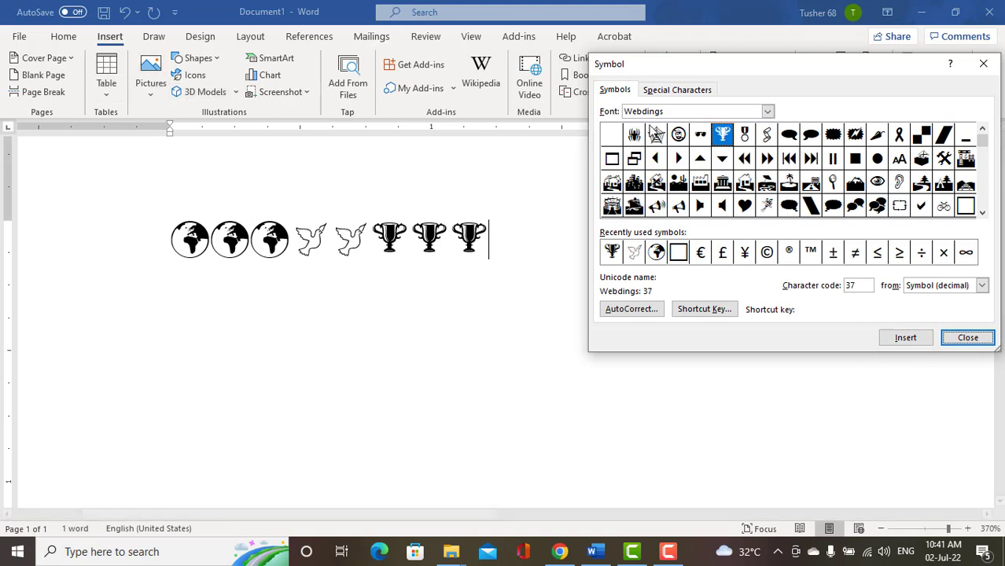
Set the symbol font to Wingdings and insert two crescent-and-star symbols (character code 90) after the trophies.
click(769, 111)
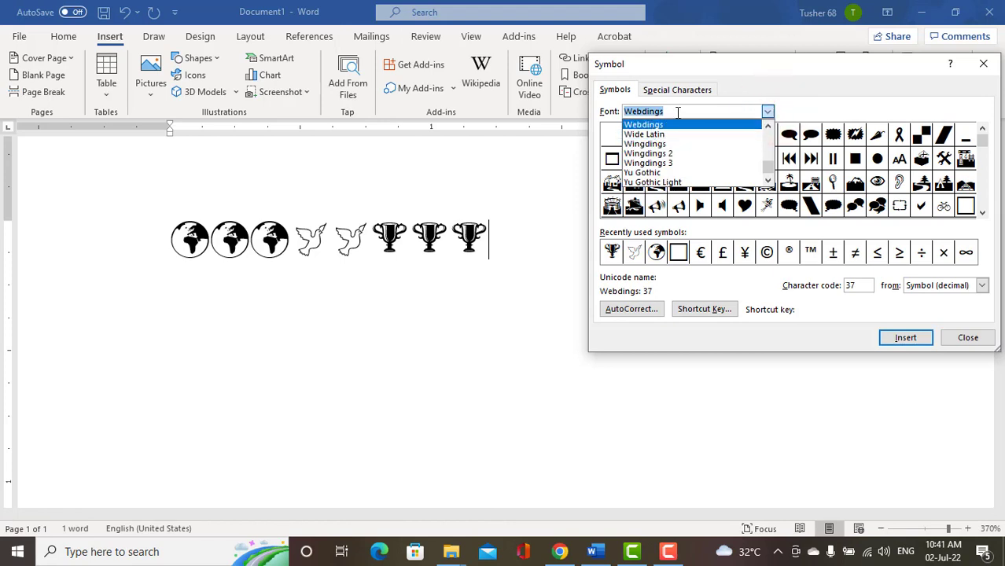
text(wind)
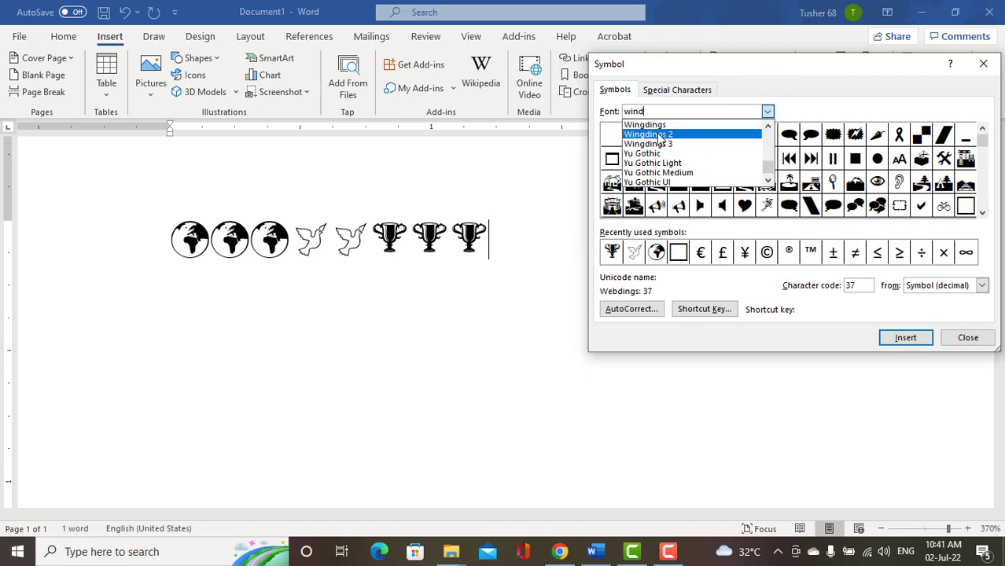
click(651, 125)
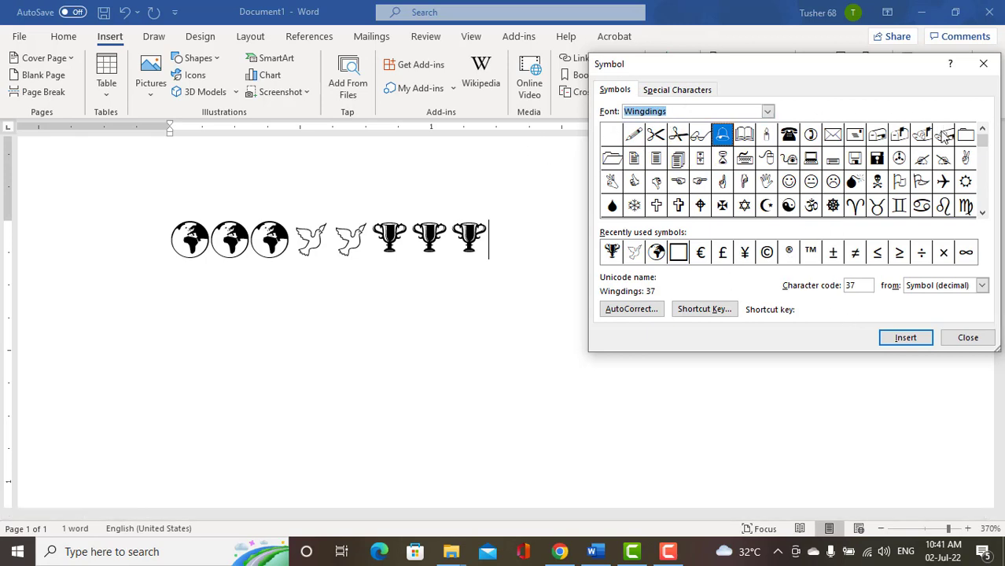
click(767, 207)
click(899, 338)
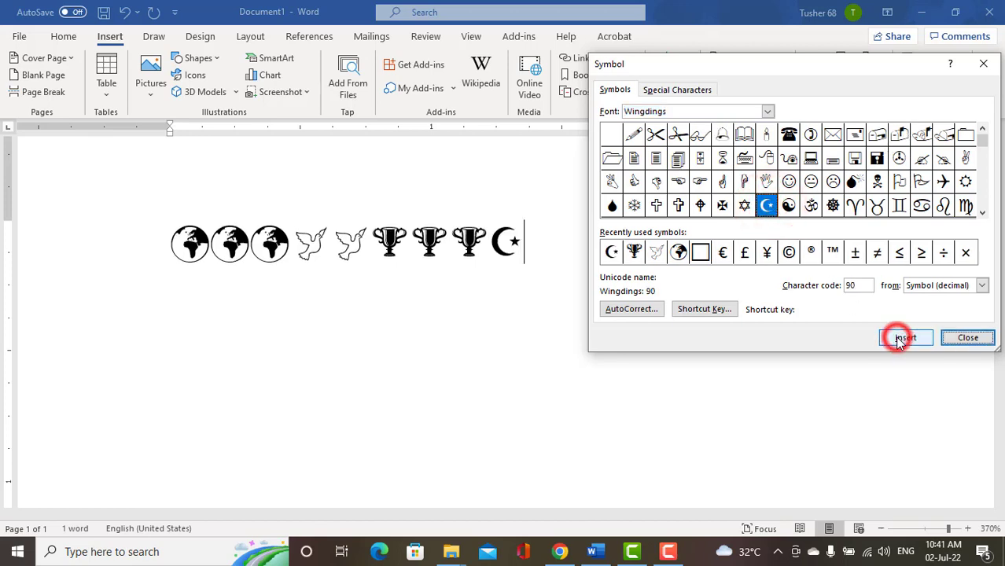
drag(414, 514, 516, 521)
click(905, 338)
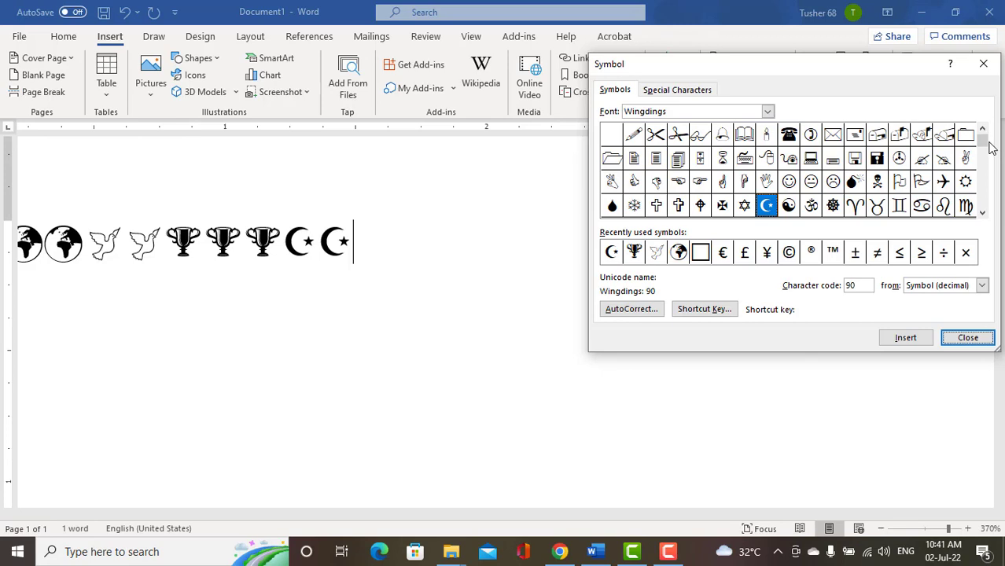
Insert two Wingdings black circled number 1 symbols (character code 140) after the crescents.
drag(985, 142, 982, 162)
click(744, 158)
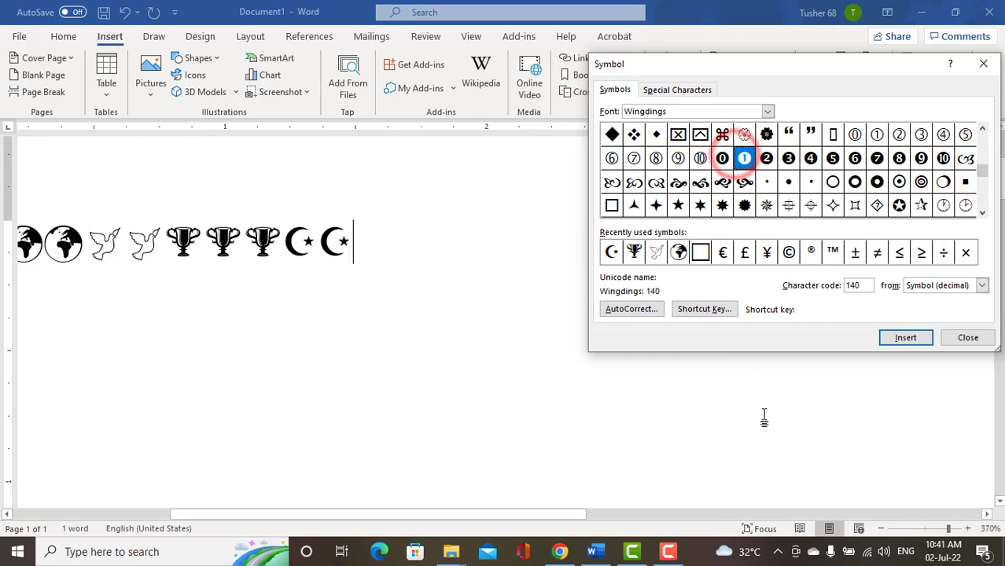
click(905, 337)
click(906, 338)
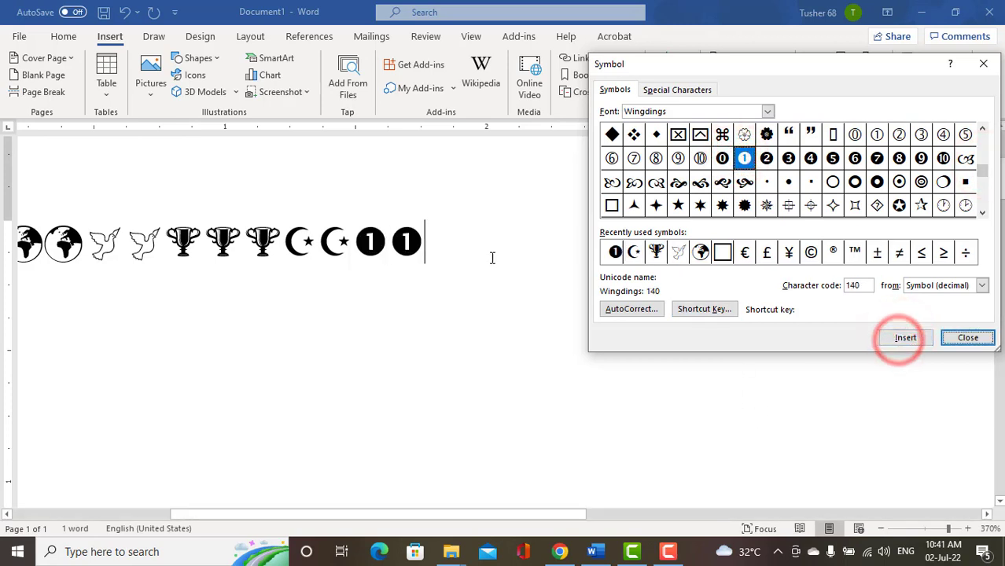
Insert two Wingdings outlined star symbols (character code 182) after the circled numbers.
click(922, 205)
click(907, 337)
click(906, 337)
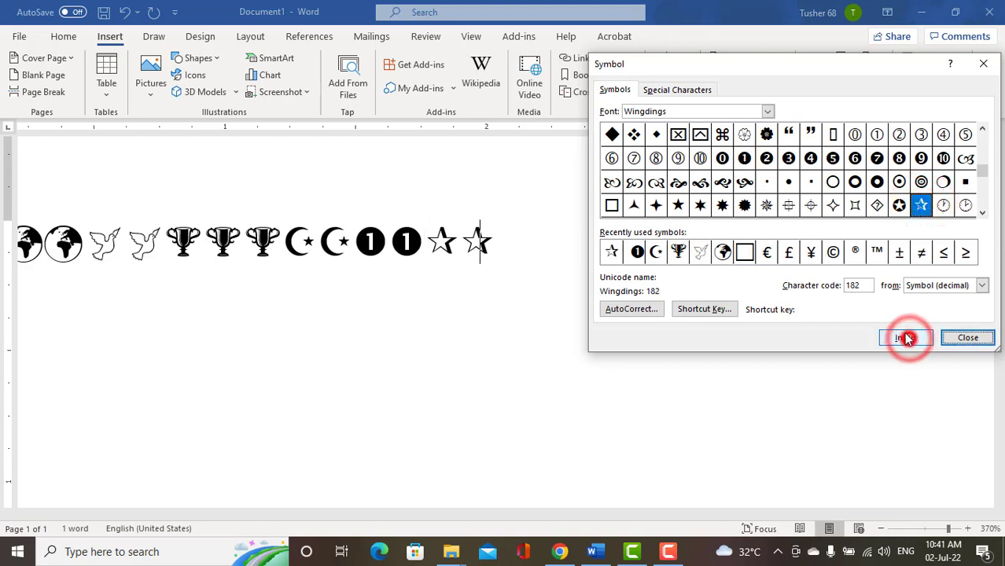
Insert four Wingdings hollow square symbols (character code 168) after the outlined stars.
mouse_move(988, 177)
mouse_down()
mouse_move(983, 167)
mouse_move(984, 187)
mouse_up()
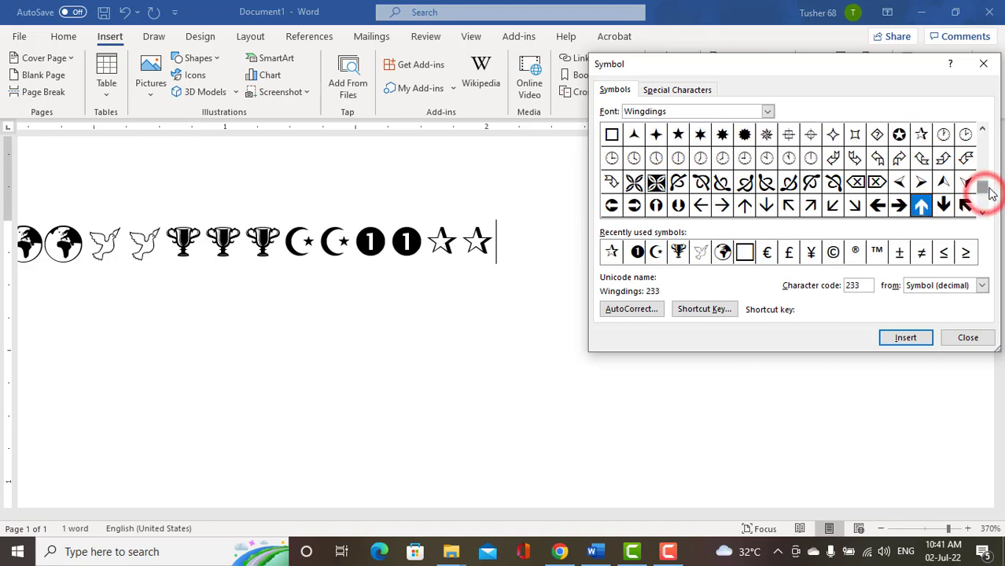
click(612, 136)
click(911, 338)
click(913, 340)
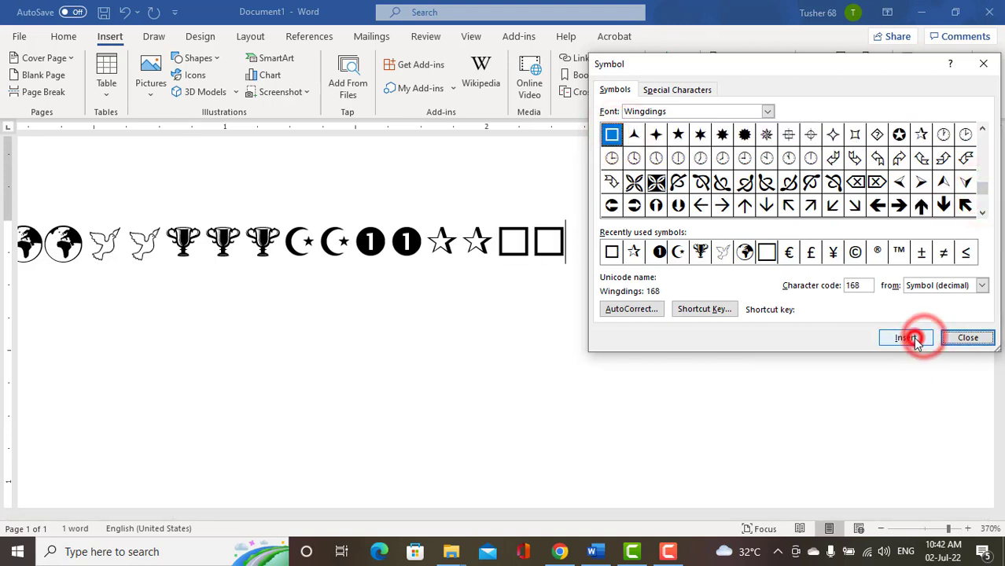
click(907, 338)
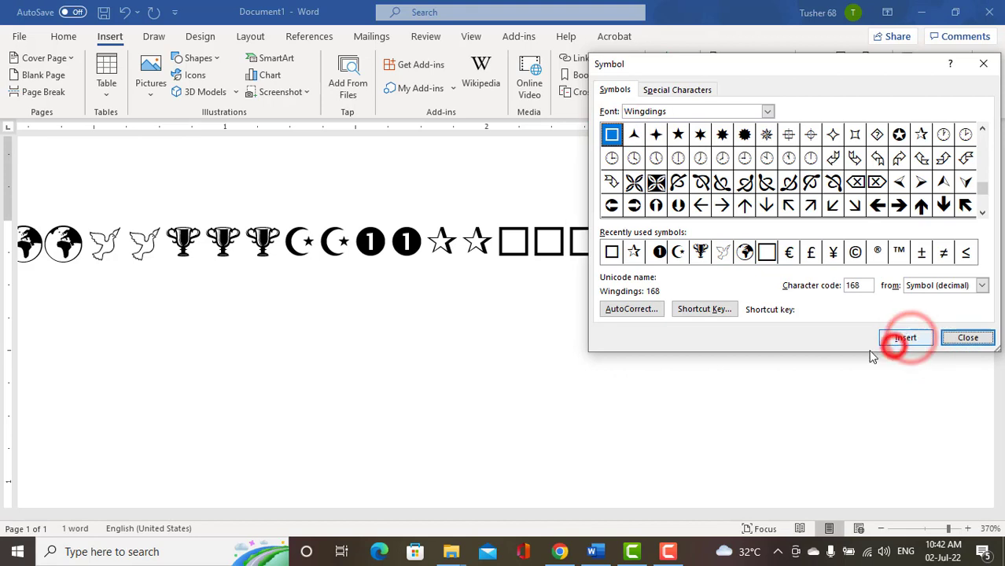
Set the symbol font to Wingdings 2 and insert one solid eight-pointed star (character code 238) after the squares.
click(983, 200)
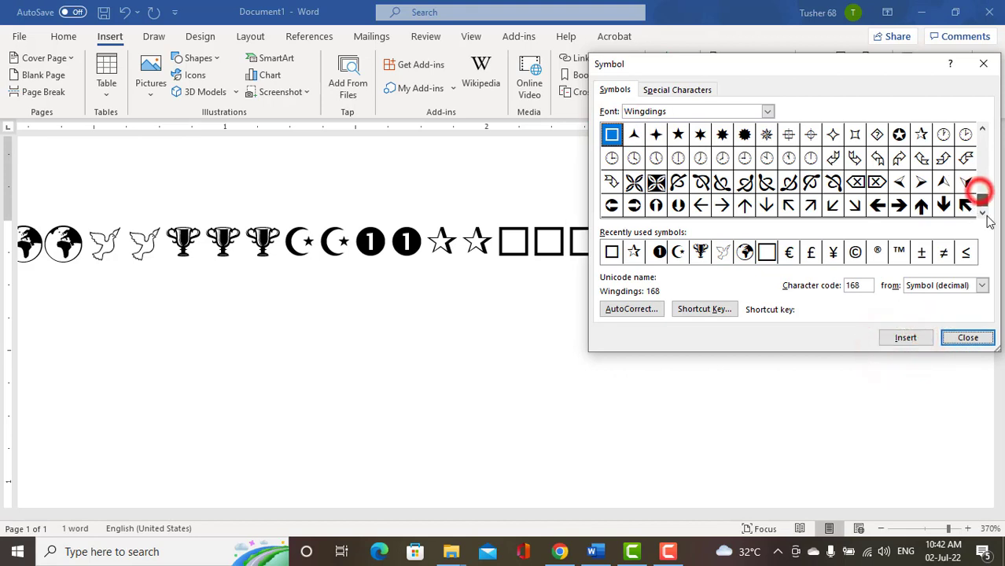
click(983, 161)
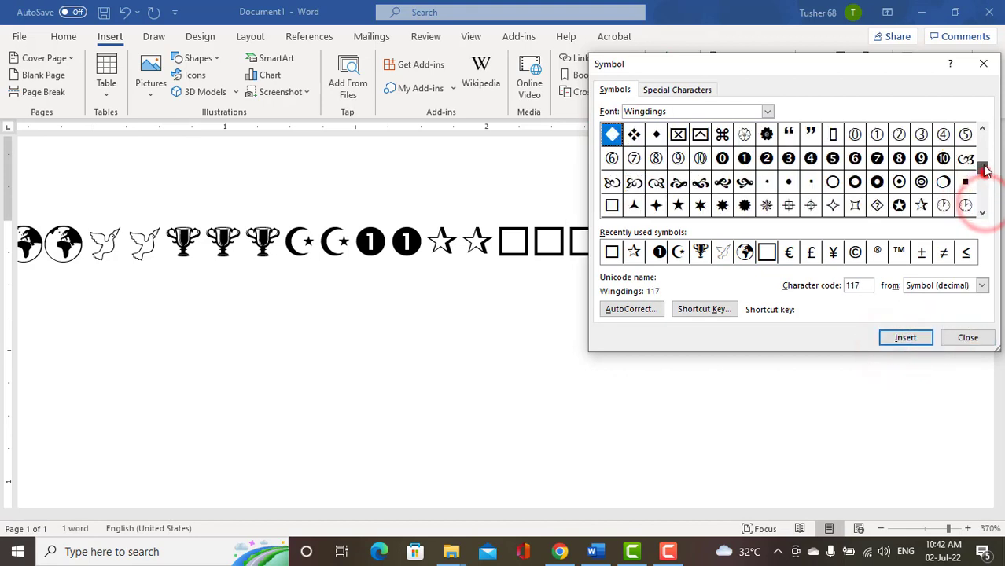
click(982, 158)
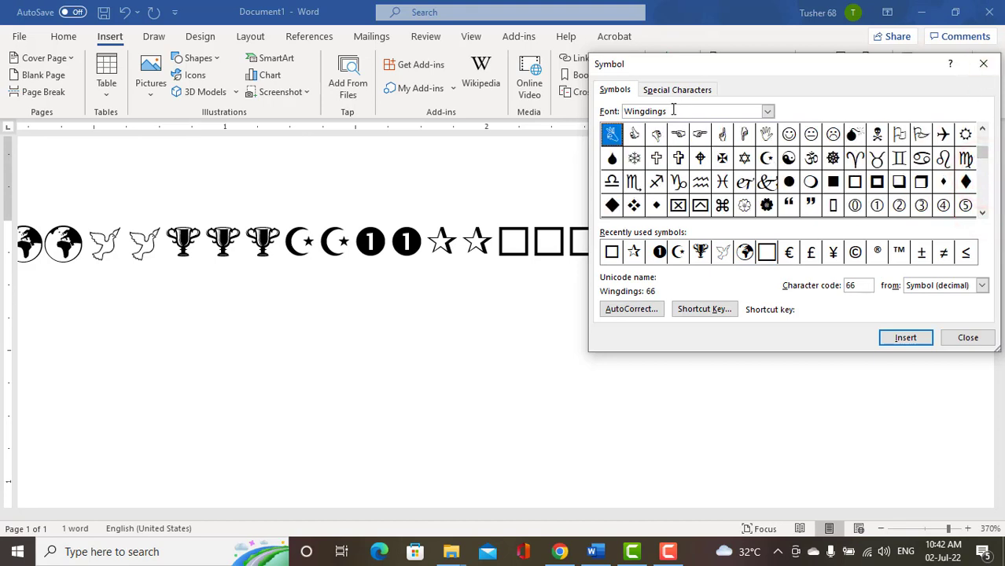
click(771, 109)
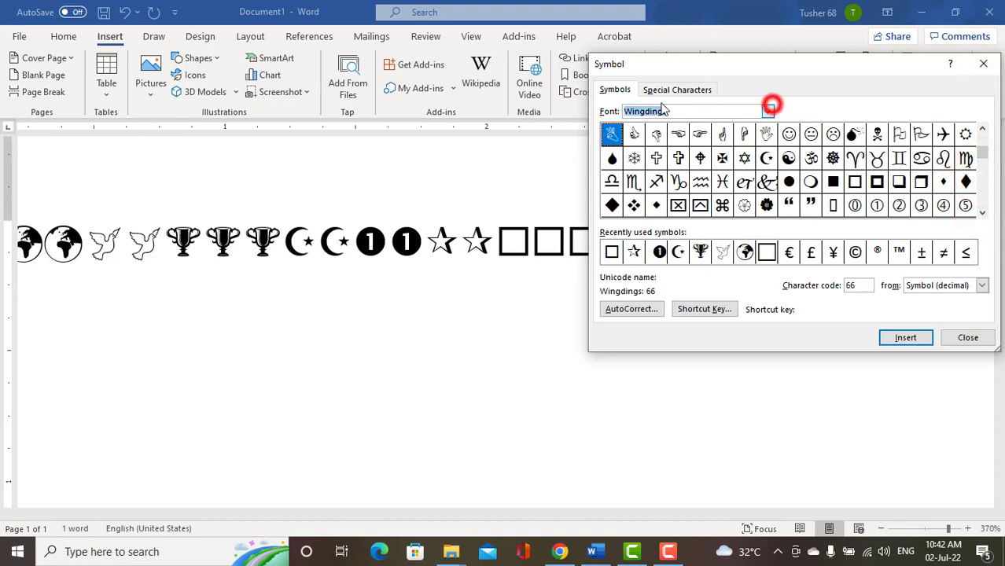
click(769, 112)
click(650, 134)
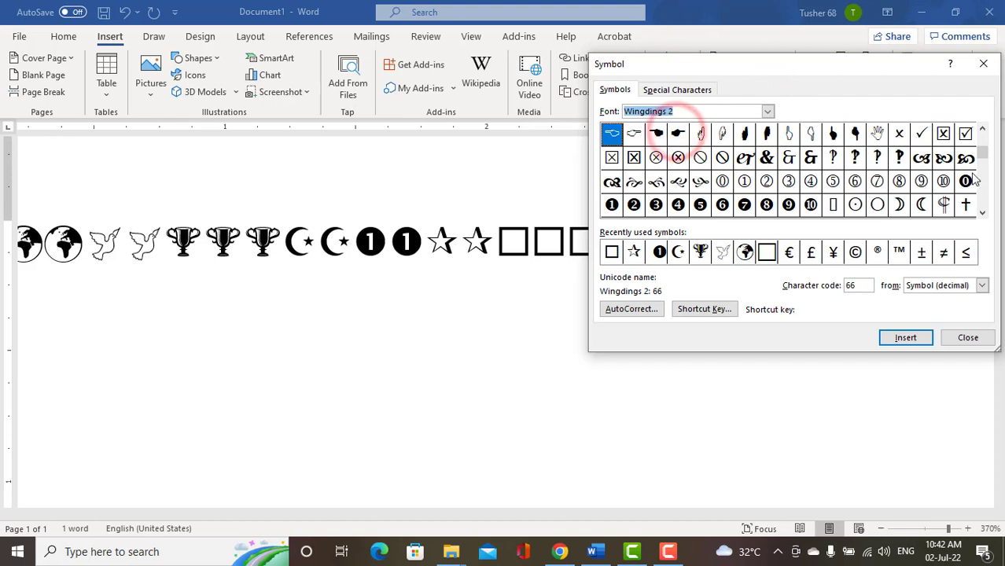
drag(980, 157, 981, 200)
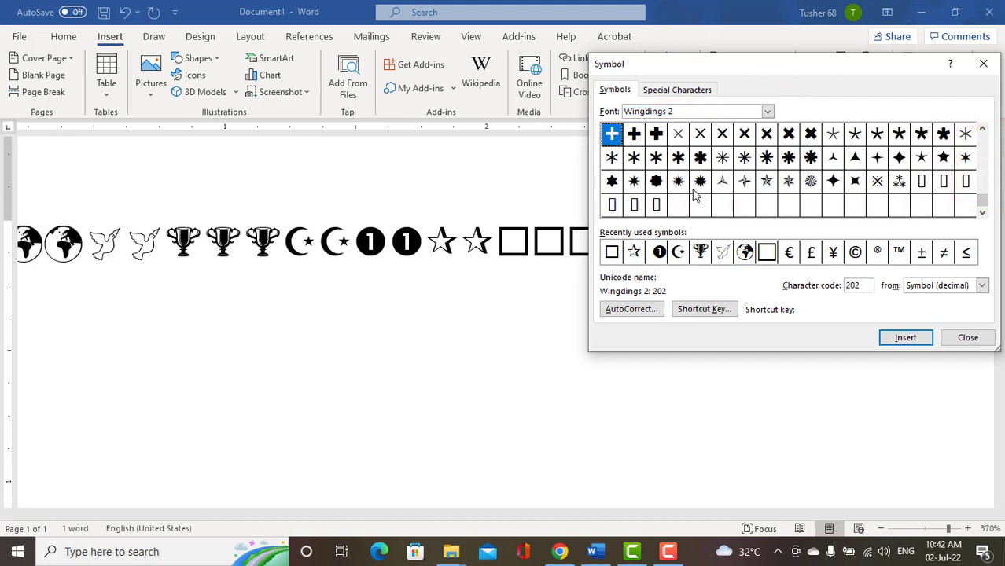
click(656, 180)
click(894, 336)
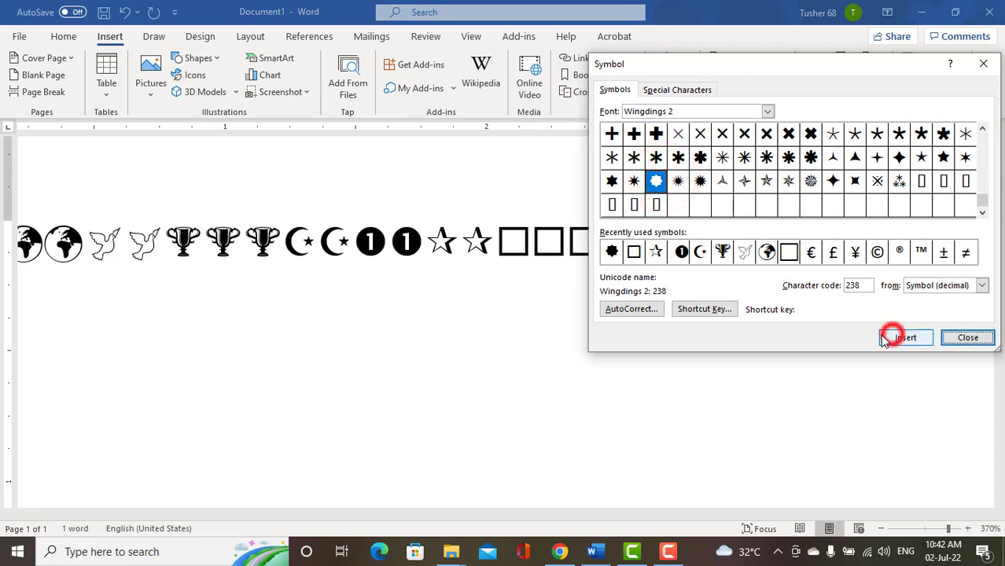
Insert one Wingdings 2 many-pointed starburst symbol (character code 239) after the eight-pointed star and close the Symbol dialog.
drag(479, 515, 638, 519)
click(667, 182)
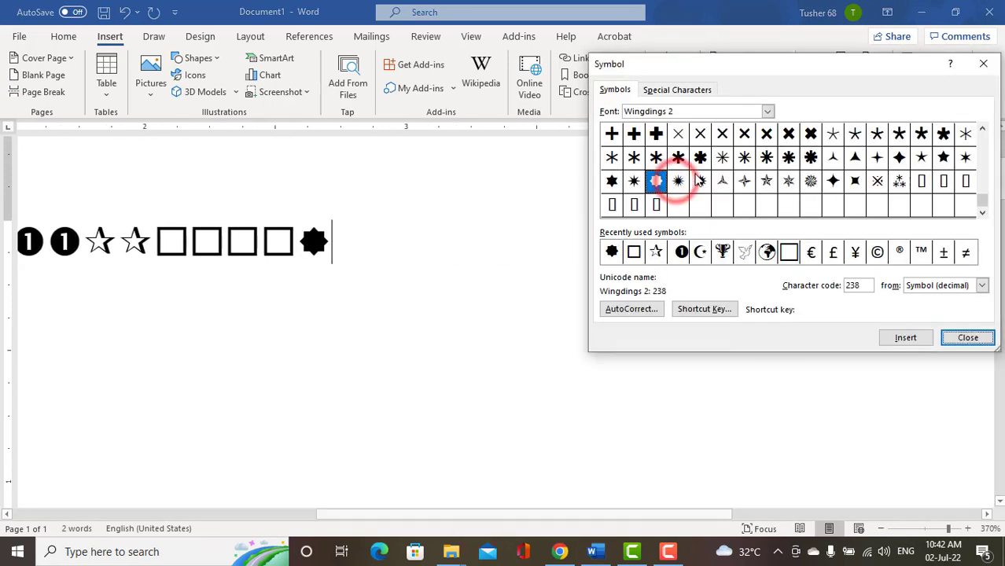
click(678, 180)
click(905, 338)
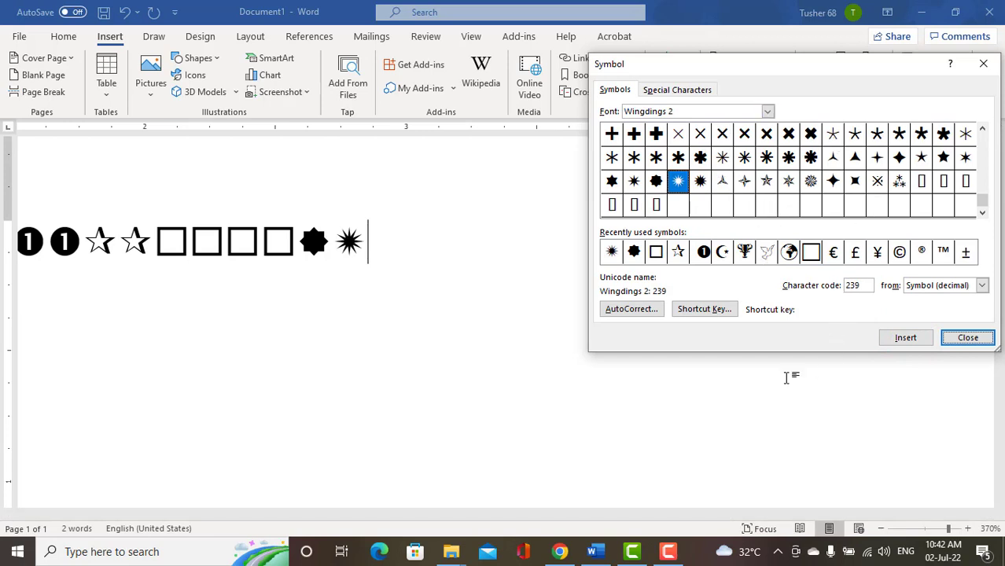
click(968, 339)
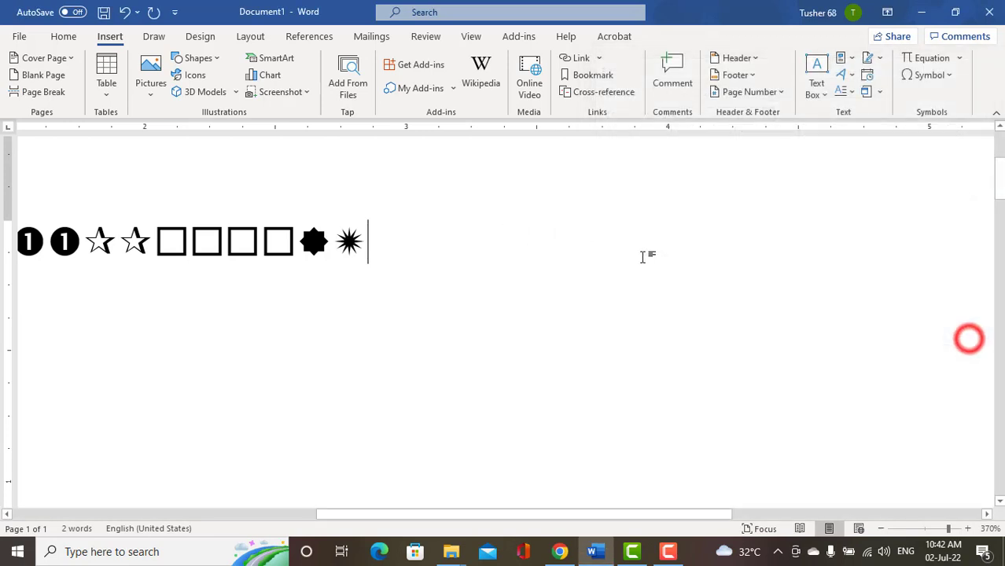
Start a new empty paragraph below the row of inserted symbols.
ctrl+scroll(527, 259, down, 12)
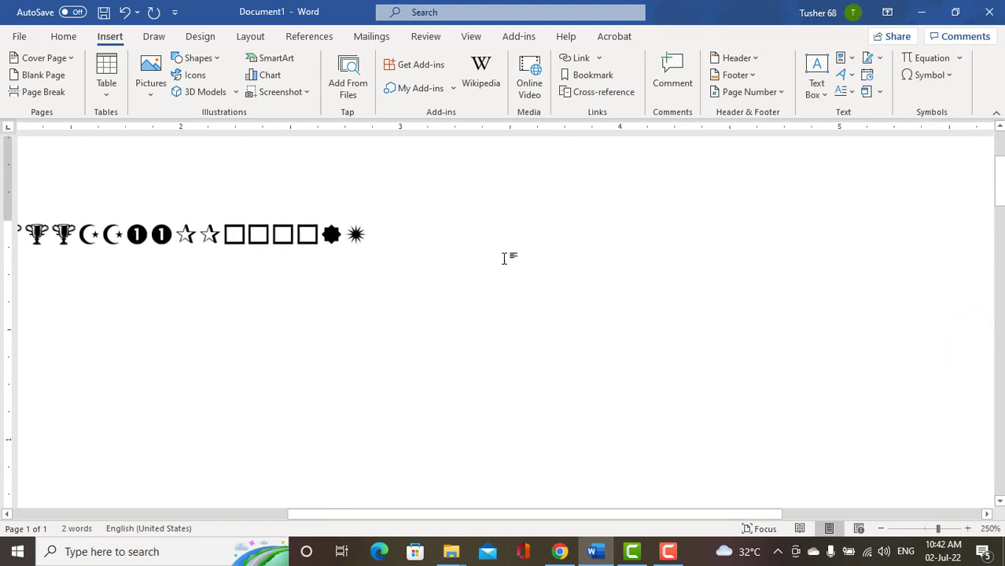
ctrl+scroll(504, 259, down, 6)
key(Return)
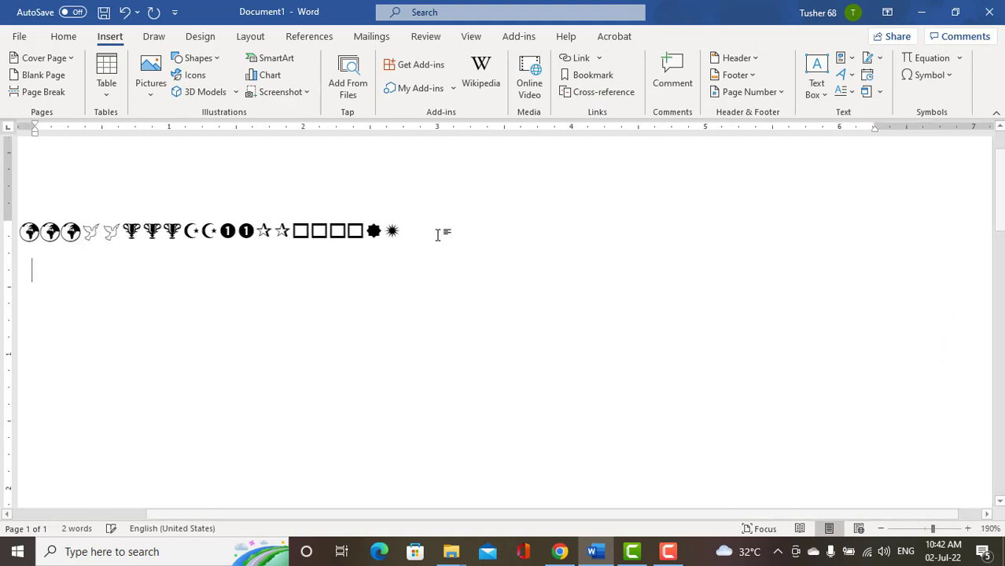
ctrl+scroll(409, 192, up, 2)
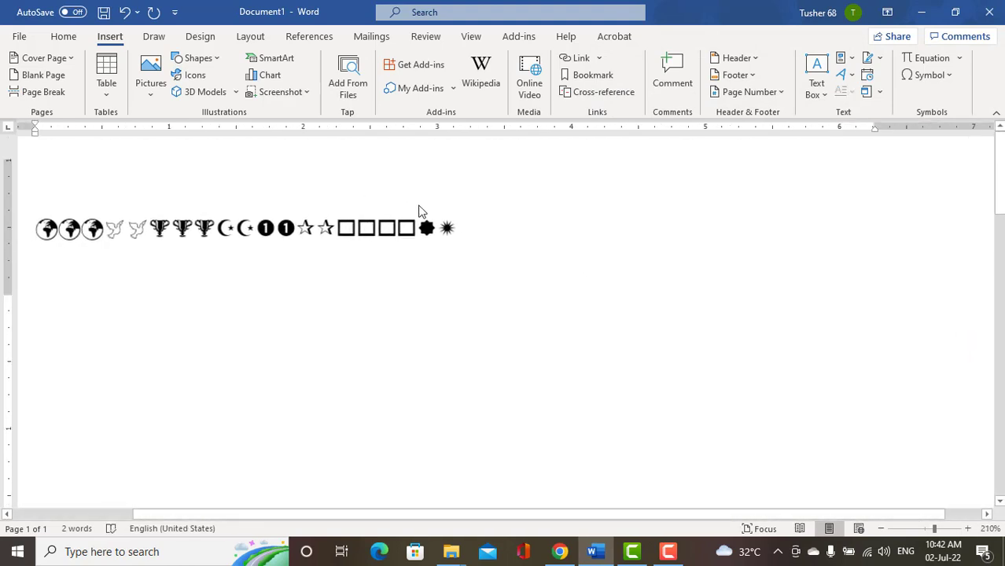
Enter the label "NAME:" followed by a space in the empty paragraph below the row of symbols.
scroll(429, 209, up, 2)
scroll(431, 228, down, 5)
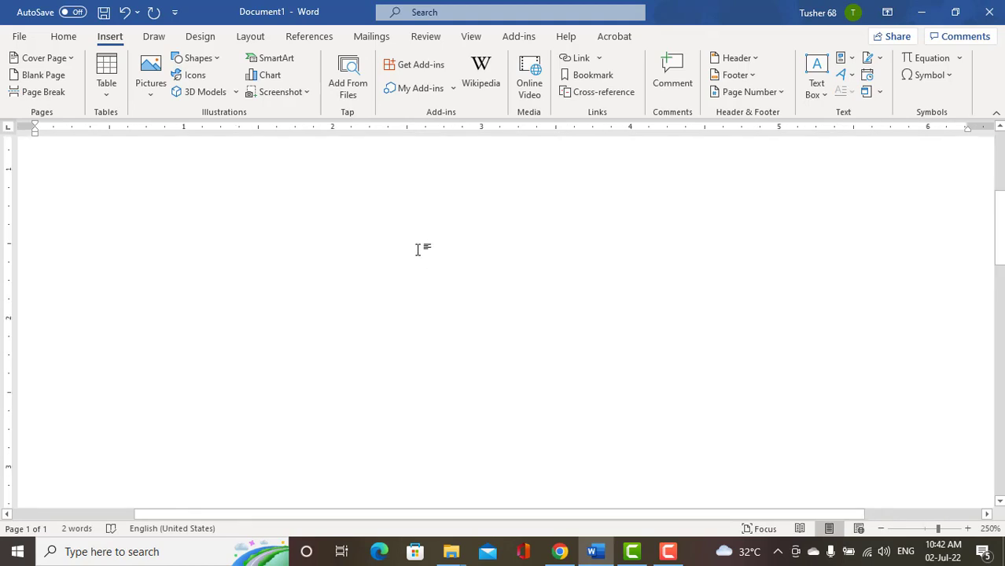
scroll(405, 236, up, 6)
scroll(395, 234, down, 2)
ctrl+scroll(395, 233, up, 4)
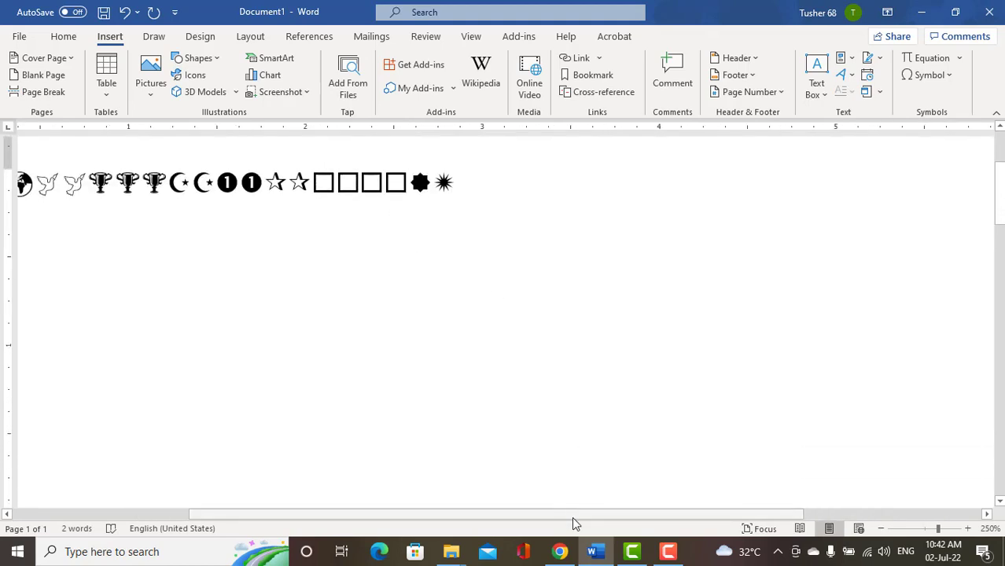
drag(572, 515, 262, 262)
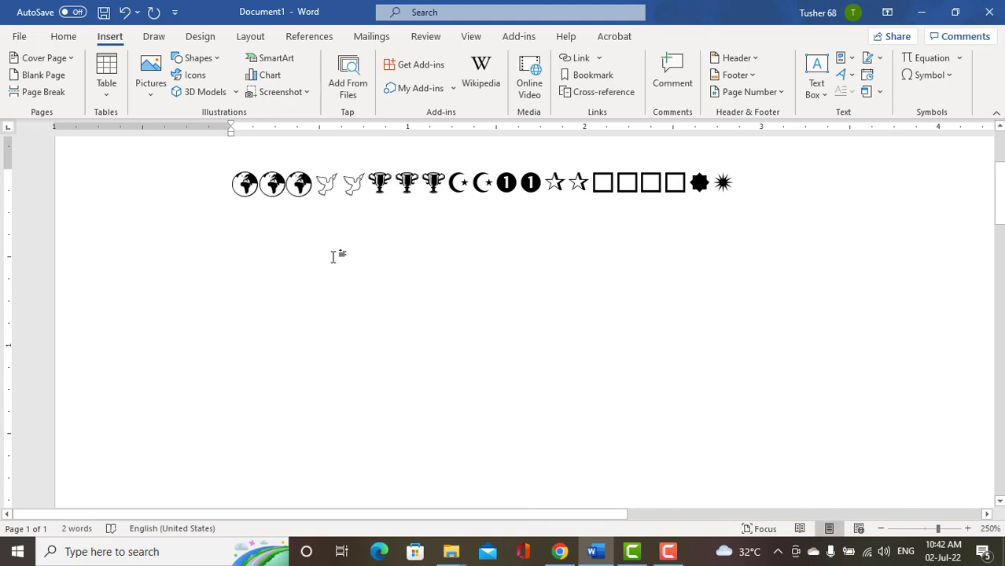
text(k)
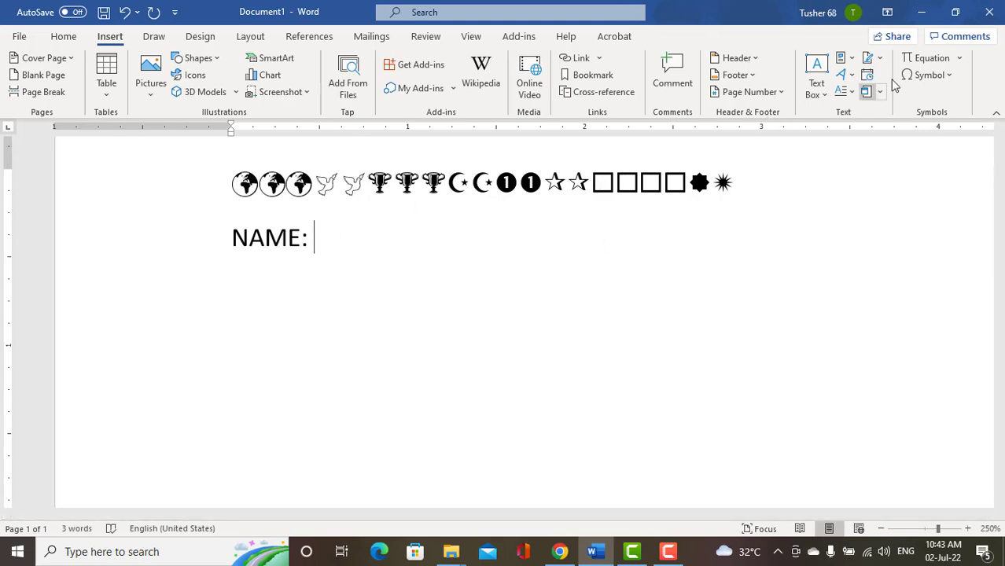
Insert ten Webdings hollow squares (character code 99) after "NAME:" and close the Symbol dialog.
click(948, 74)
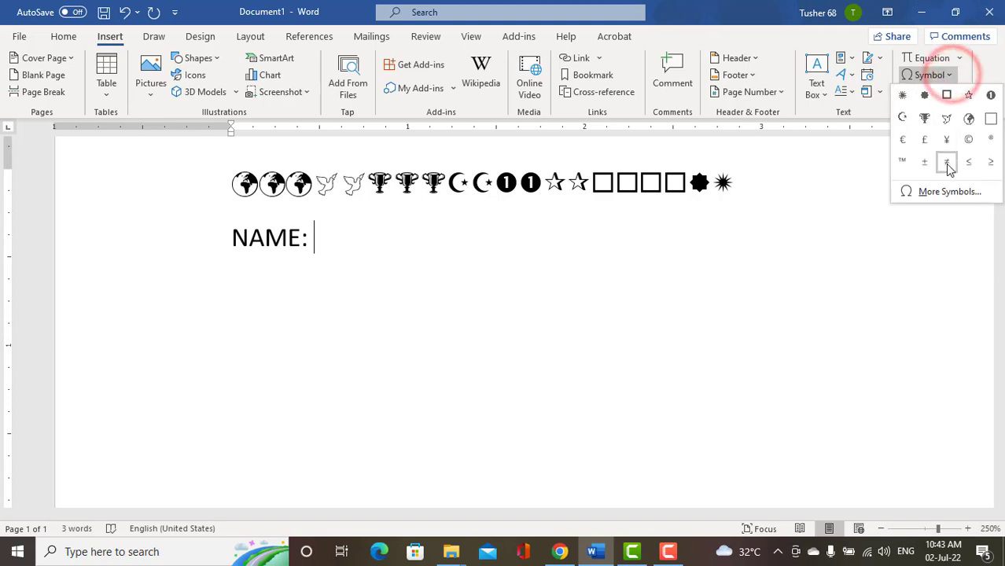
click(948, 192)
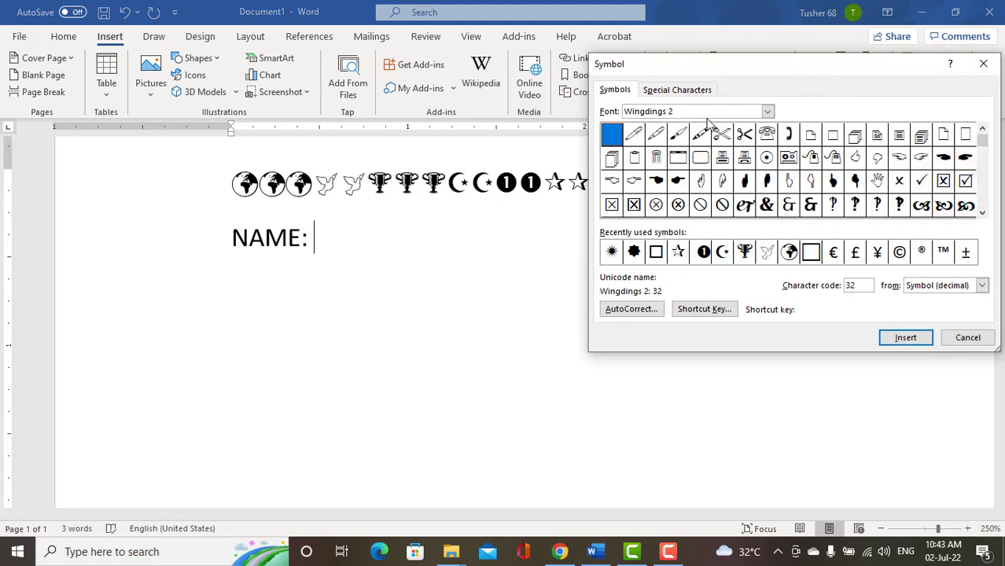
click(767, 110)
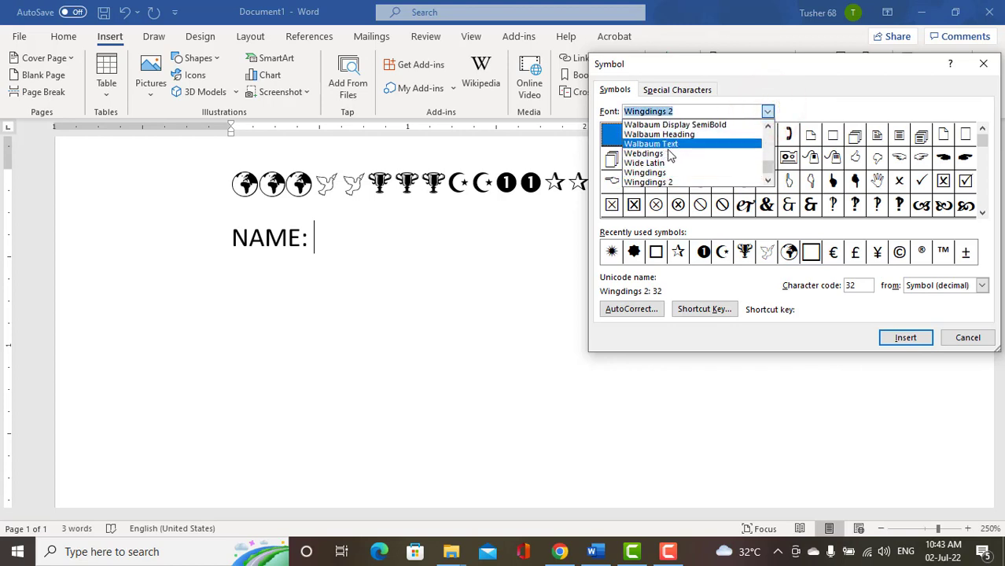
click(662, 154)
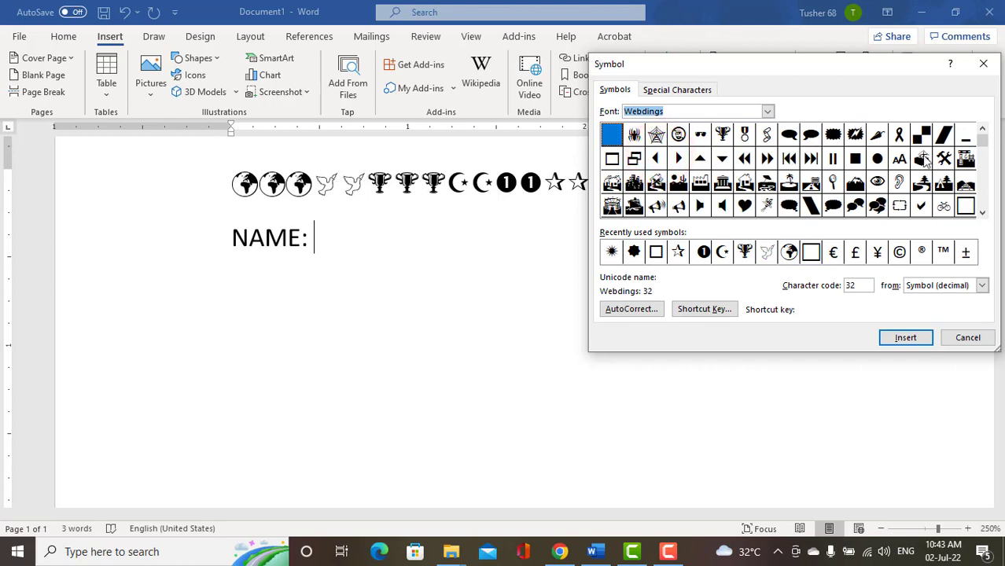
click(967, 209)
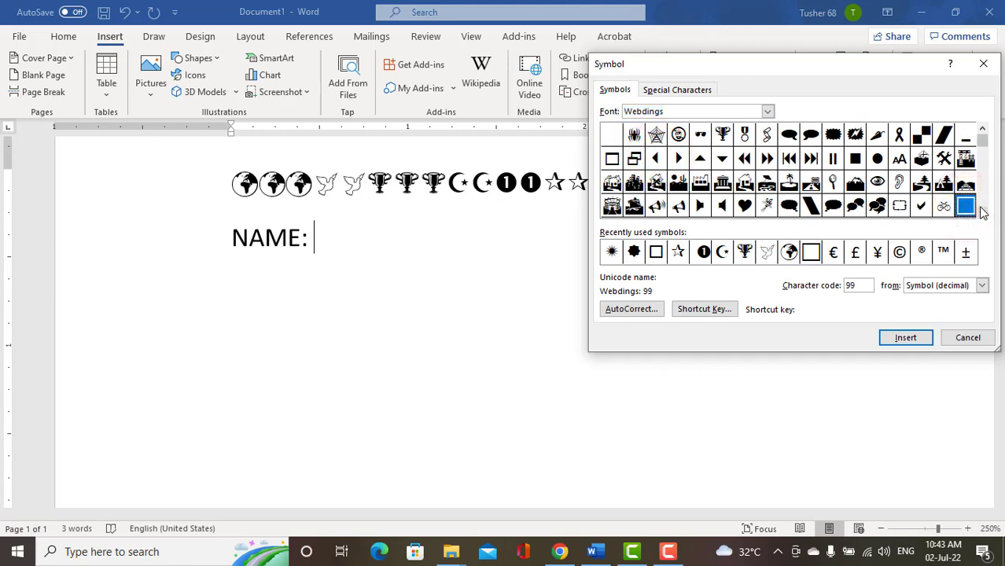
click(895, 339)
click(897, 340)
click(900, 342)
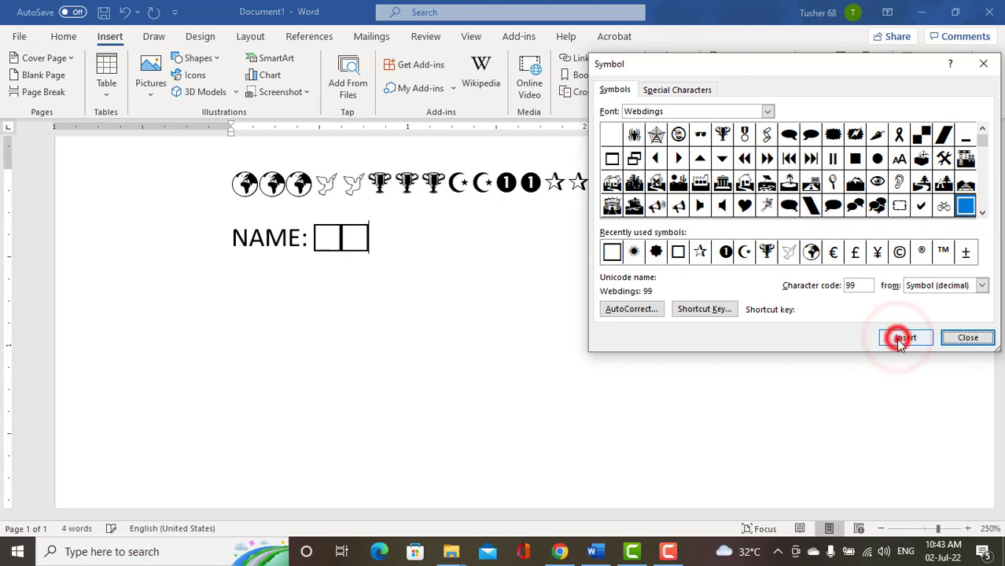
click(902, 347)
click(902, 346)
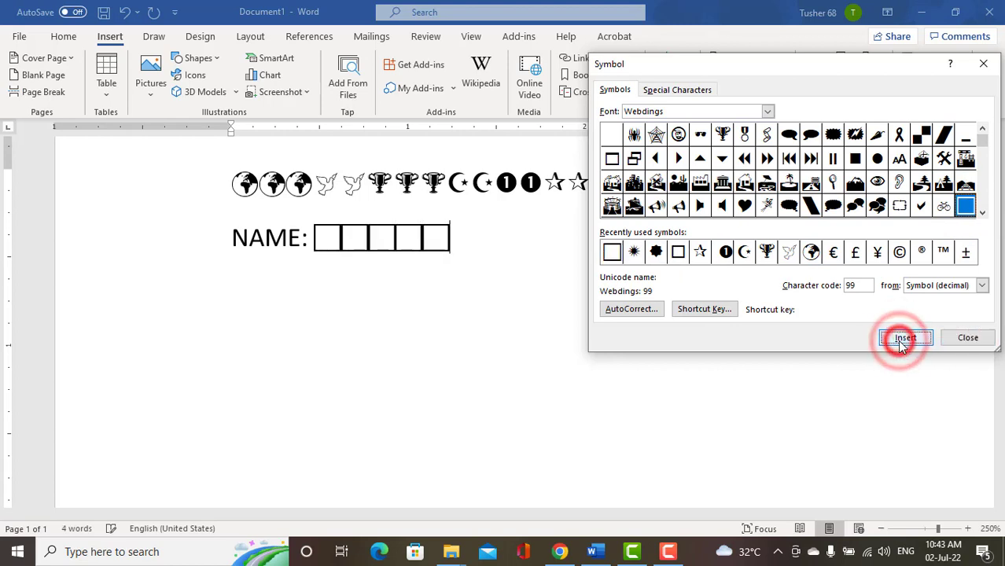
click(902, 344)
click(902, 340)
click(902, 340)
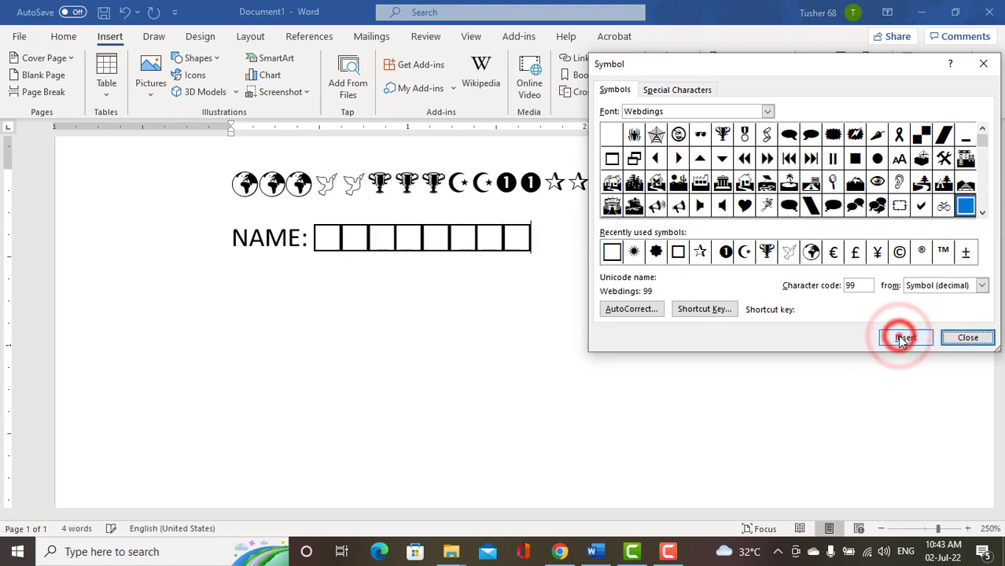
click(903, 338)
click(904, 338)
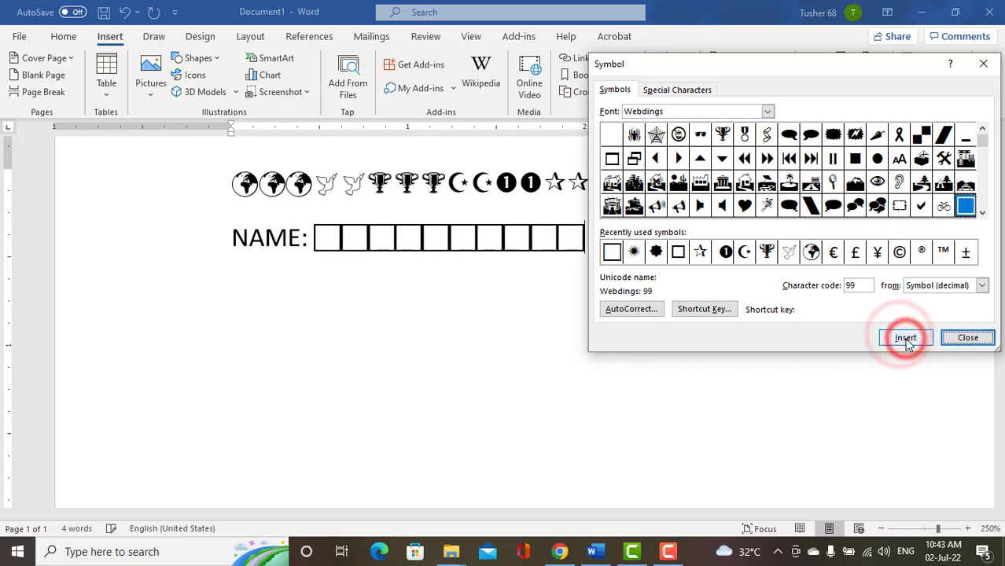
click(968, 339)
scroll(467, 277, down, 10)
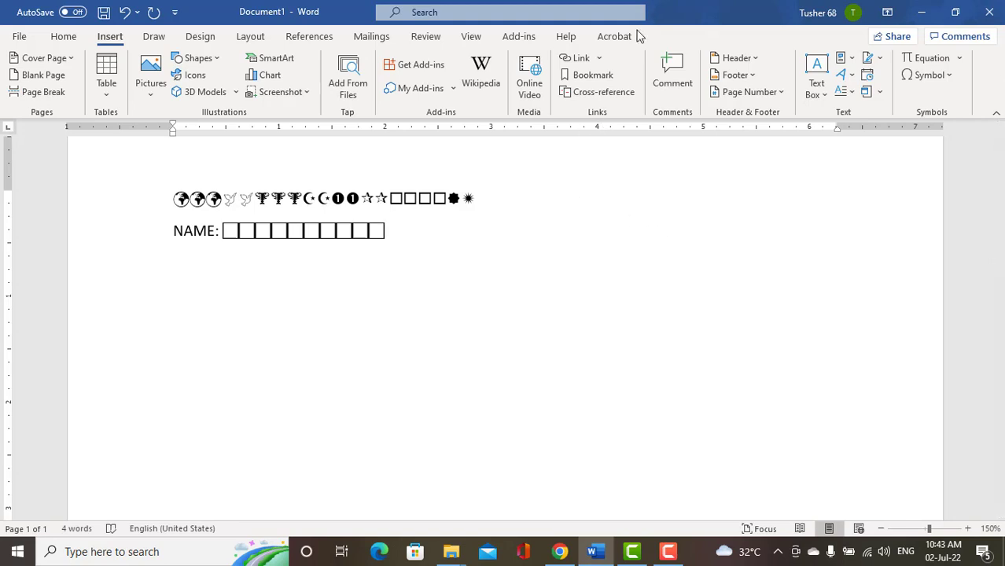
Insert three Em Dash special characters after the row of squares on the NAME line.
click(957, 76)
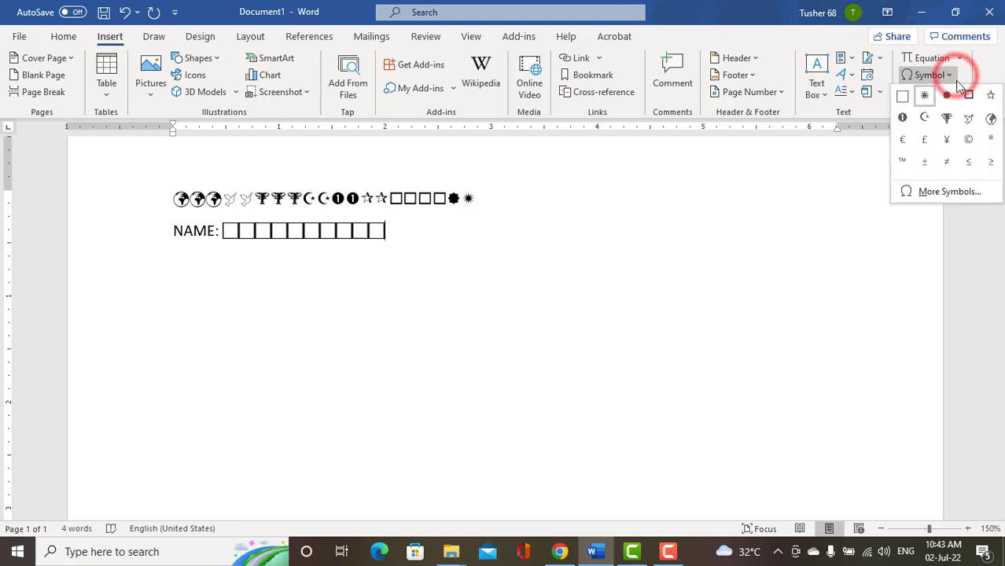
click(944, 198)
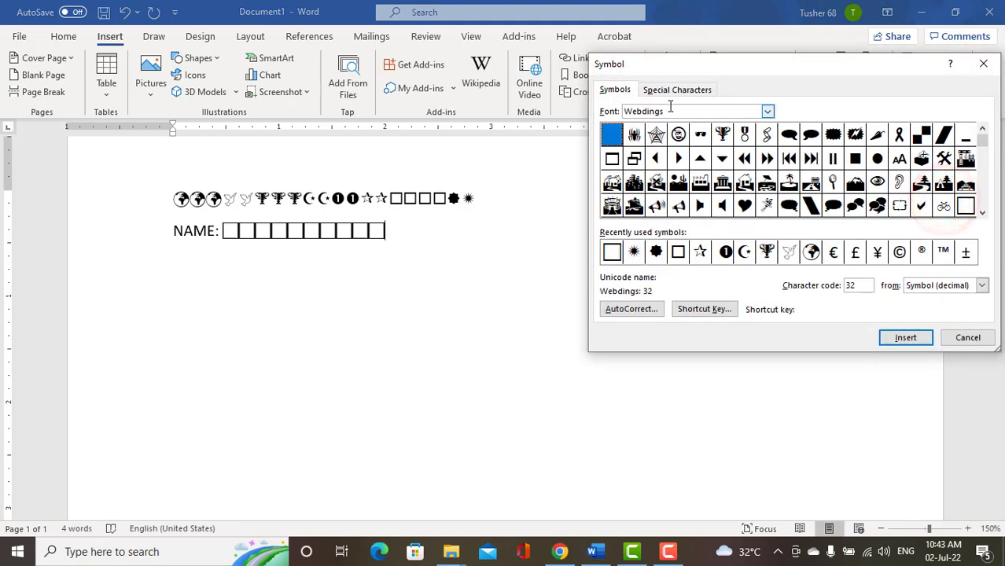
click(687, 91)
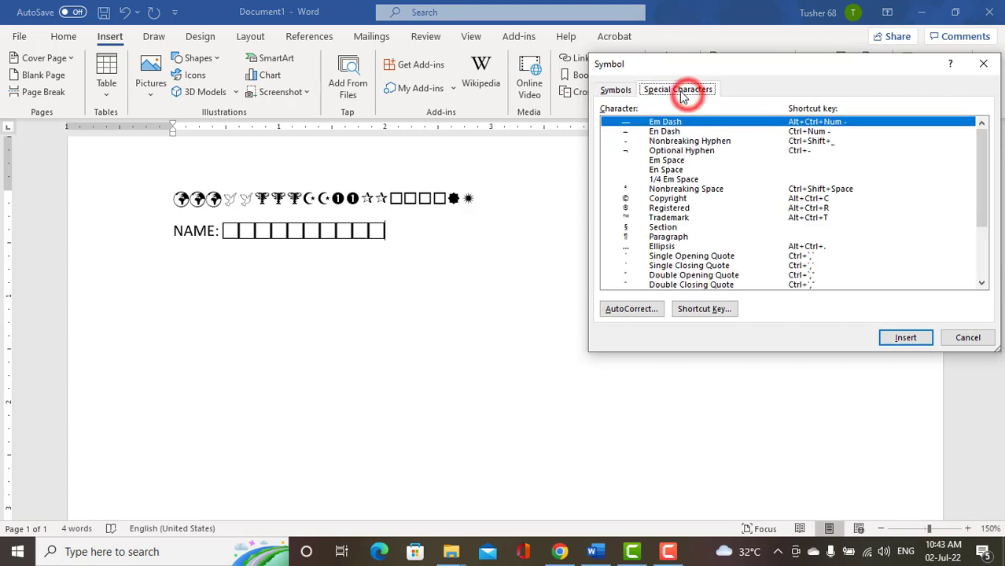
click(658, 124)
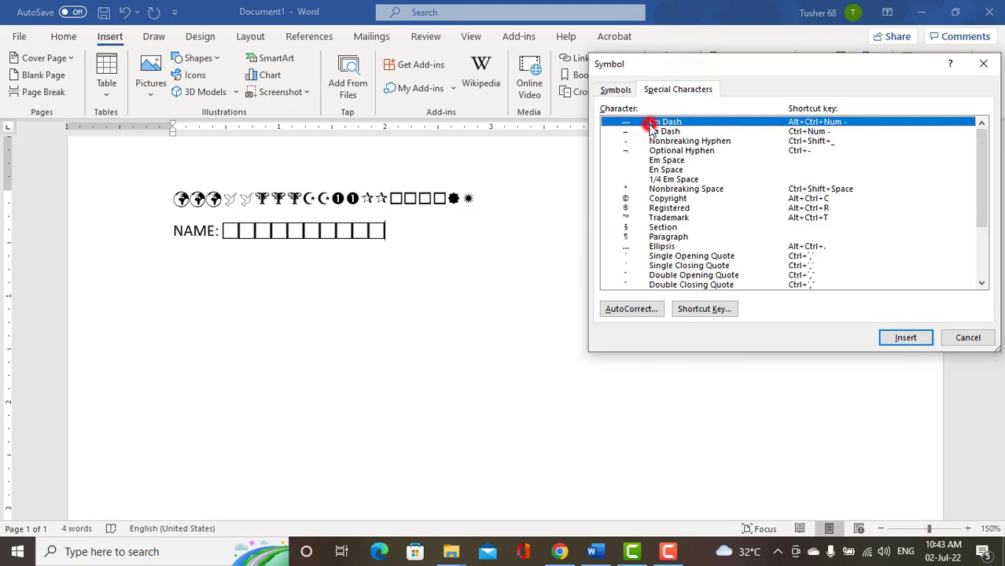
click(898, 339)
click(897, 342)
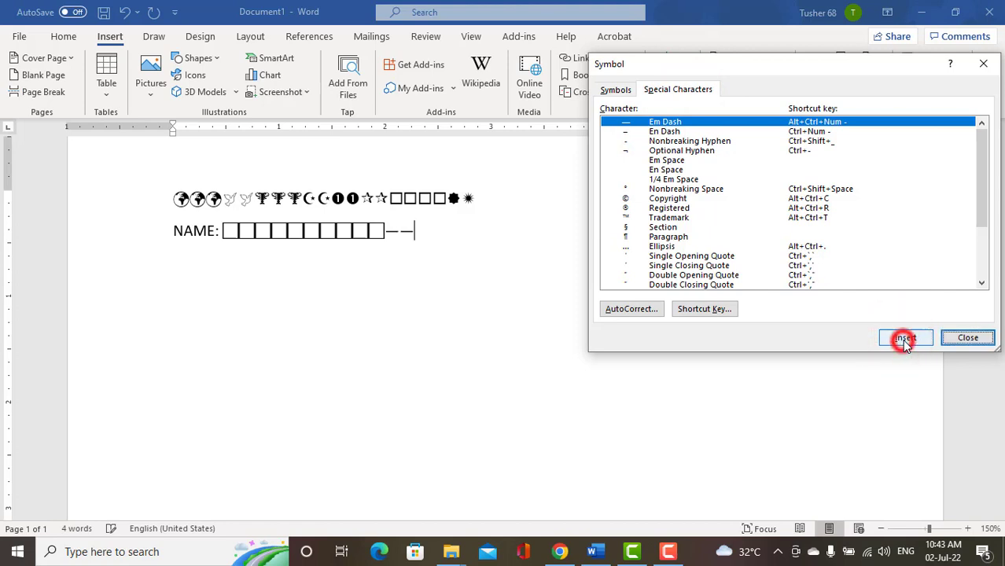
click(901, 341)
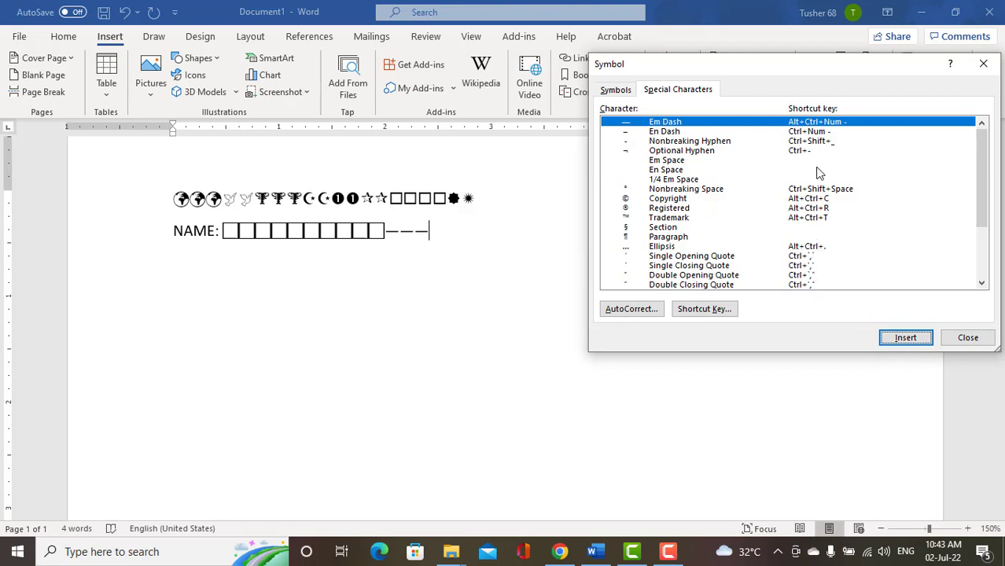
Return to the font symbols and browse the characters of the Yu Gothic UI Semilight font.
click(616, 90)
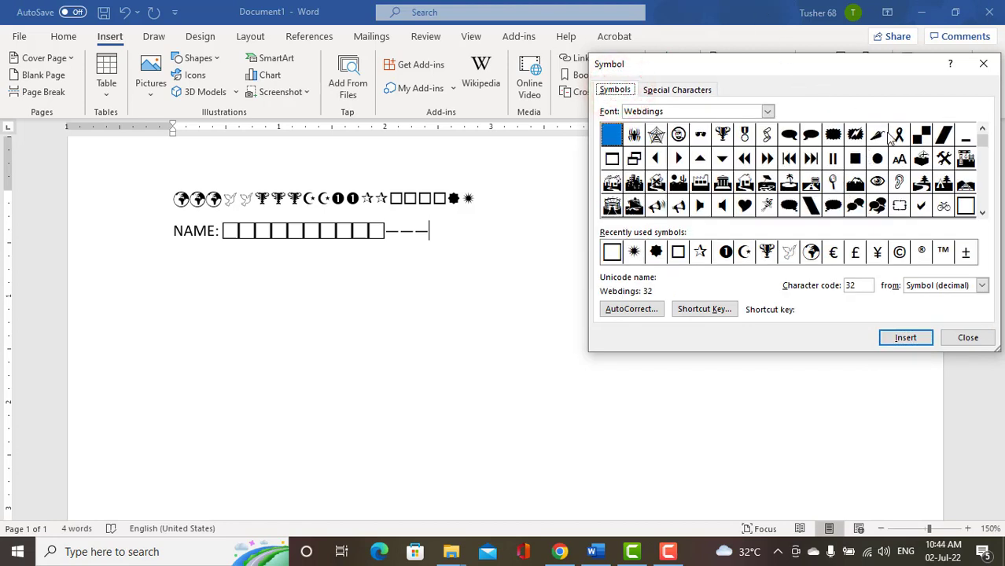
click(769, 112)
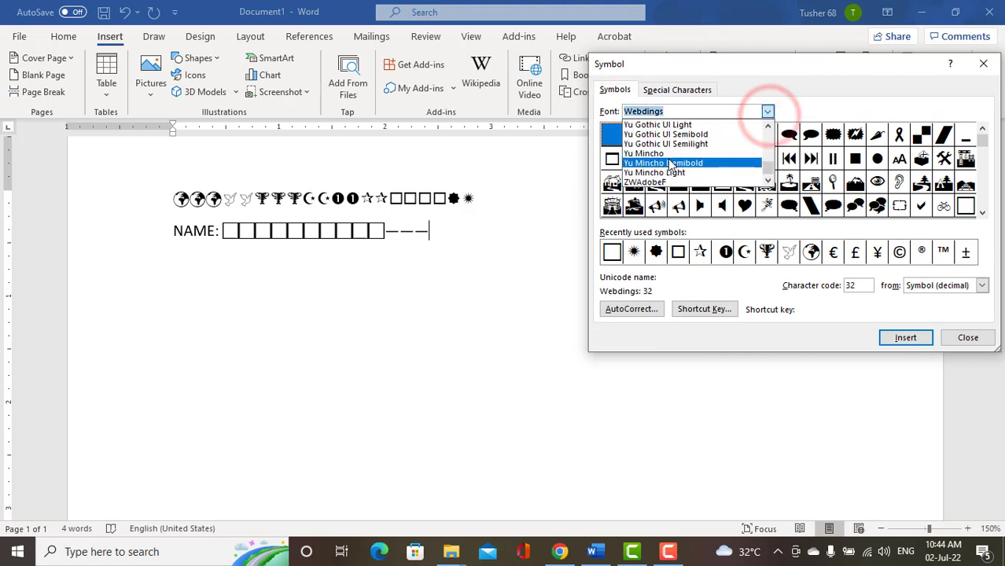
click(693, 137)
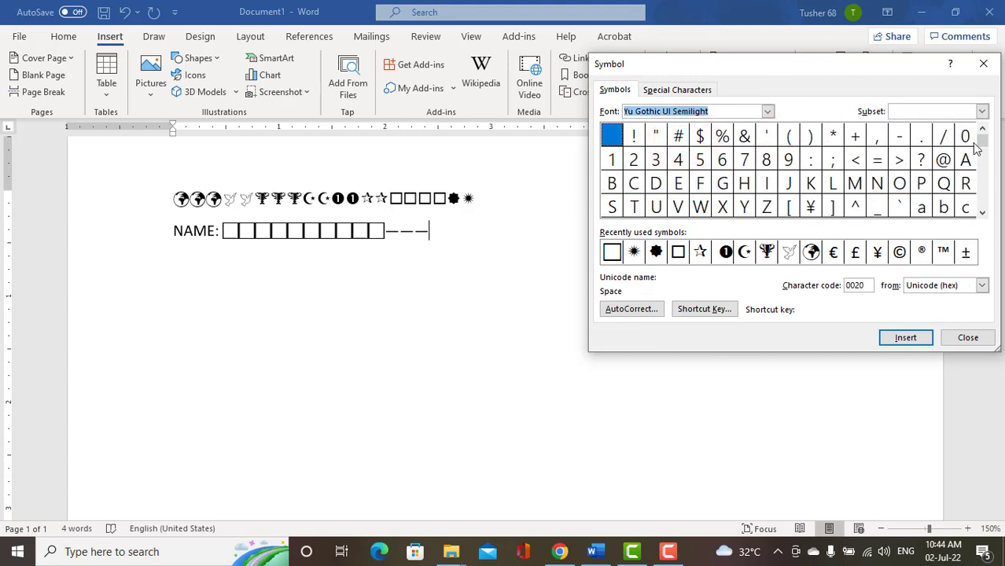
drag(985, 175, 986, 134)
Set the symbol font to Walbaum Display Heavy and insert two Arabic Letter Dad With Dot Below characters (06FB) after the em dashes.
click(769, 112)
scroll(769, 110, up, 3)
click(659, 130)
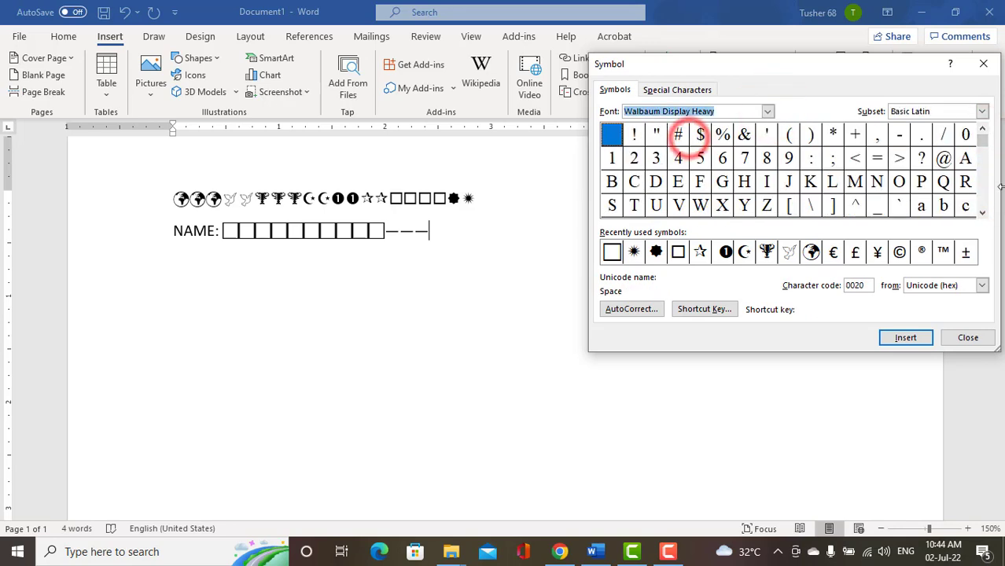
drag(987, 154, 984, 130)
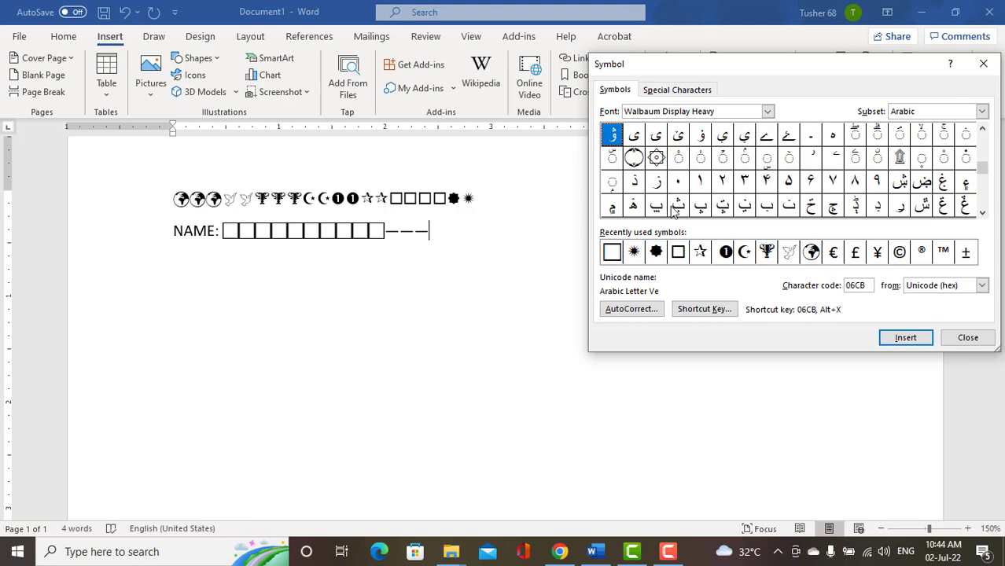
click(922, 181)
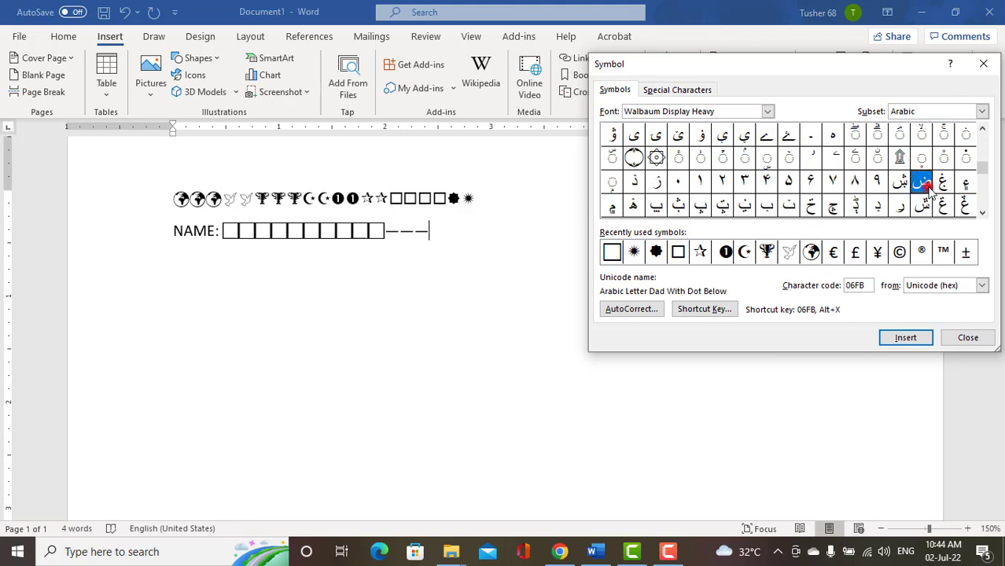
click(924, 337)
click(926, 337)
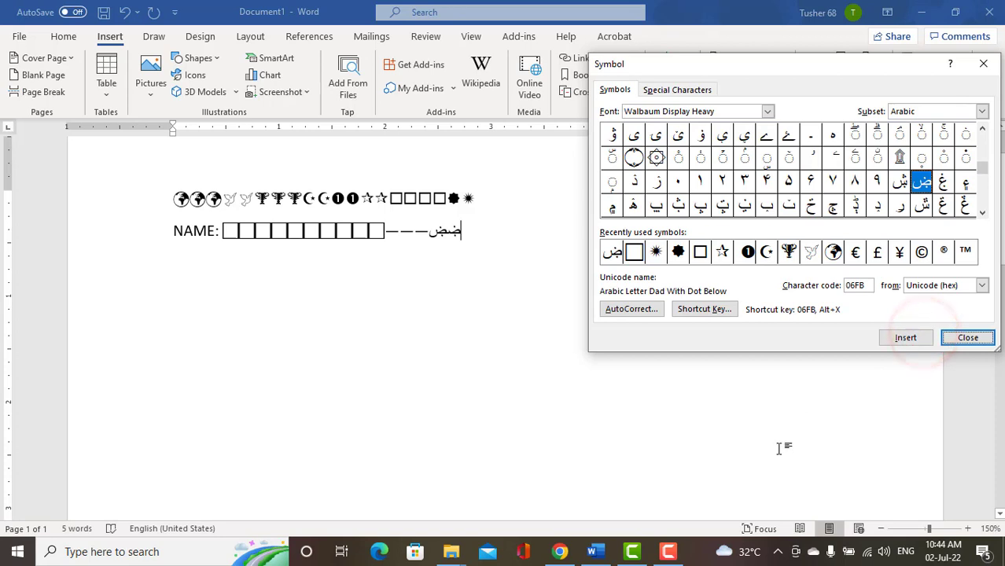
click(670, 551)
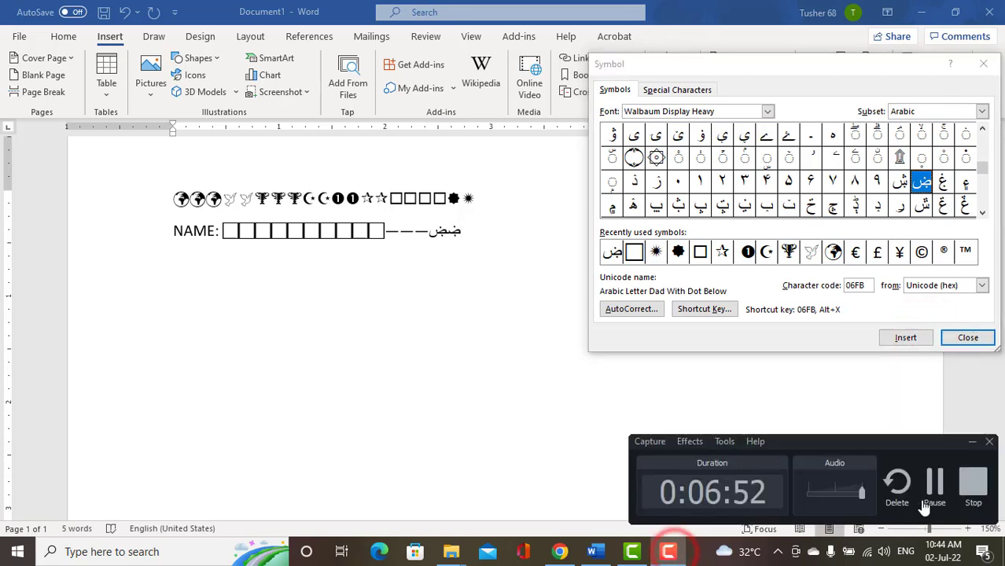